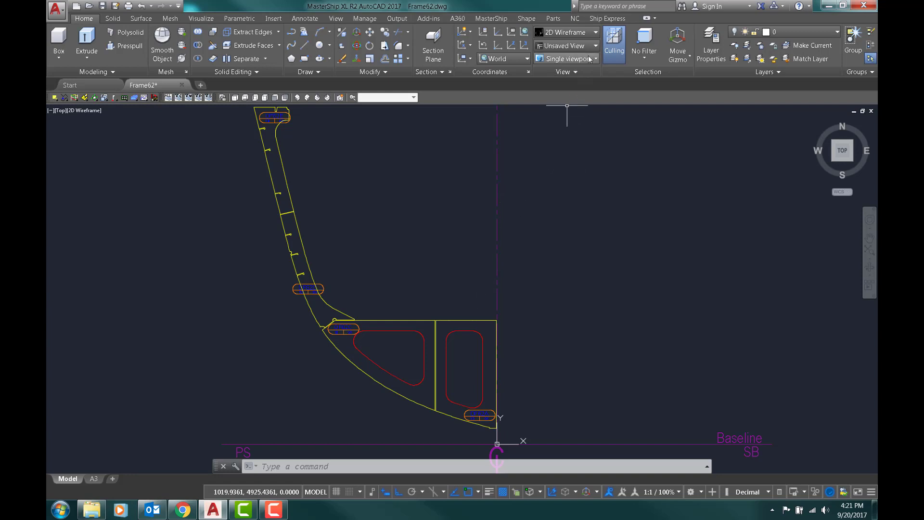
Run ShipAddMarkingLines from the MasterShip Express Tools and select all four parts of the frame.
left_click(602, 19)
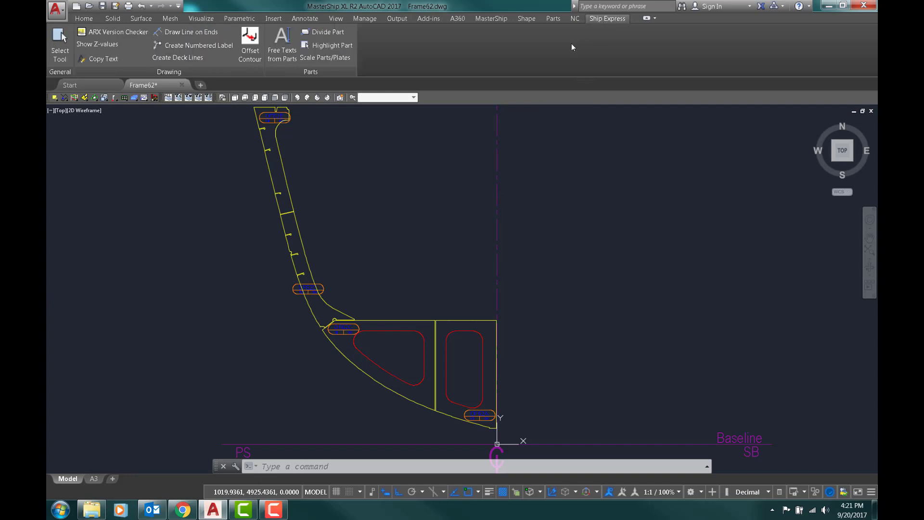
left_click(59, 46)
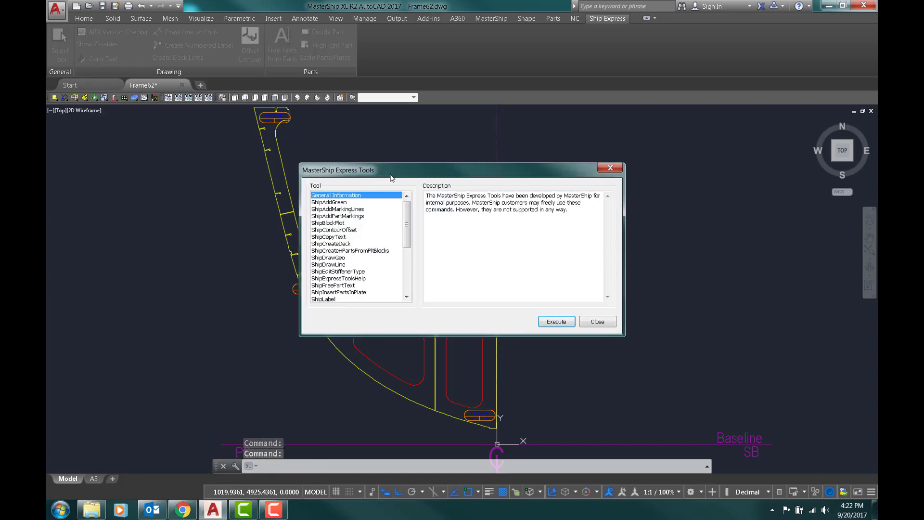
mouse_move(408, 217)
left_mouse_down()
mouse_move(407, 237)
mouse_move(407, 207)
left_mouse_up()
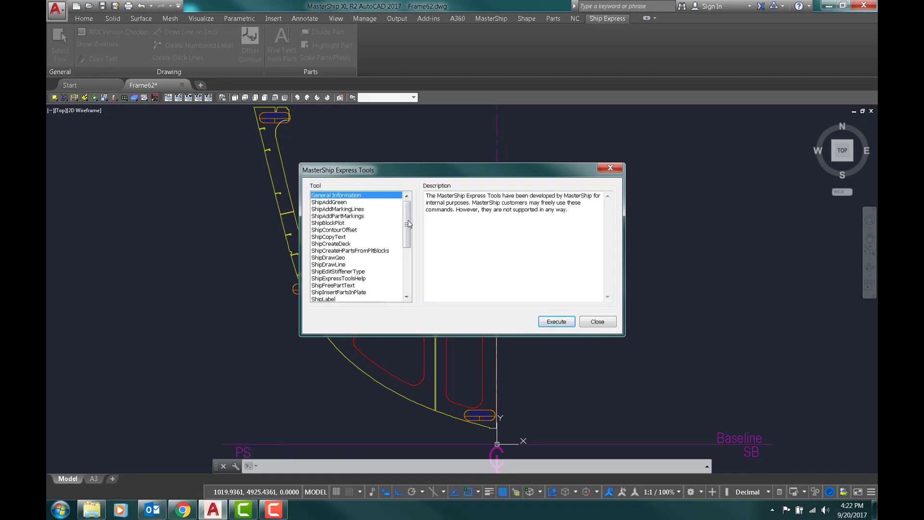
scroll(407, 290, "down", 5)
scroll(407, 290, "up", 5)
left_click(329, 210)
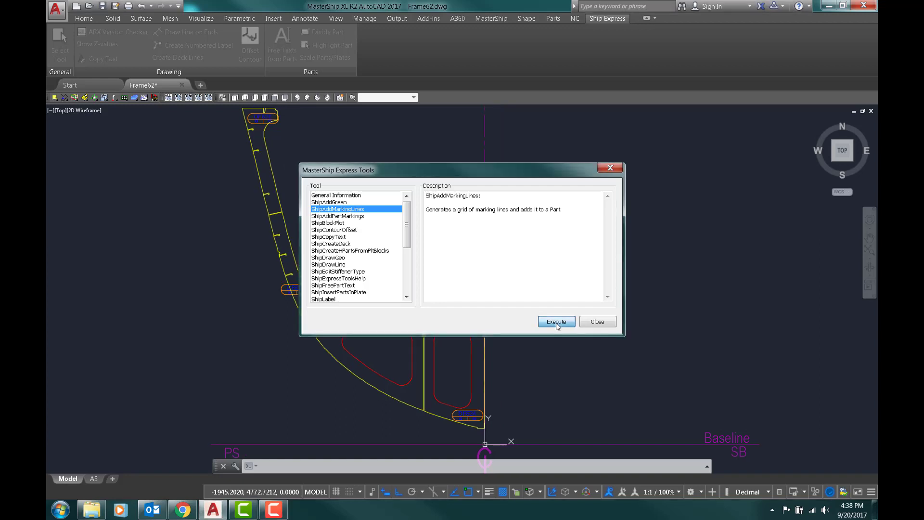
left_click(556, 323)
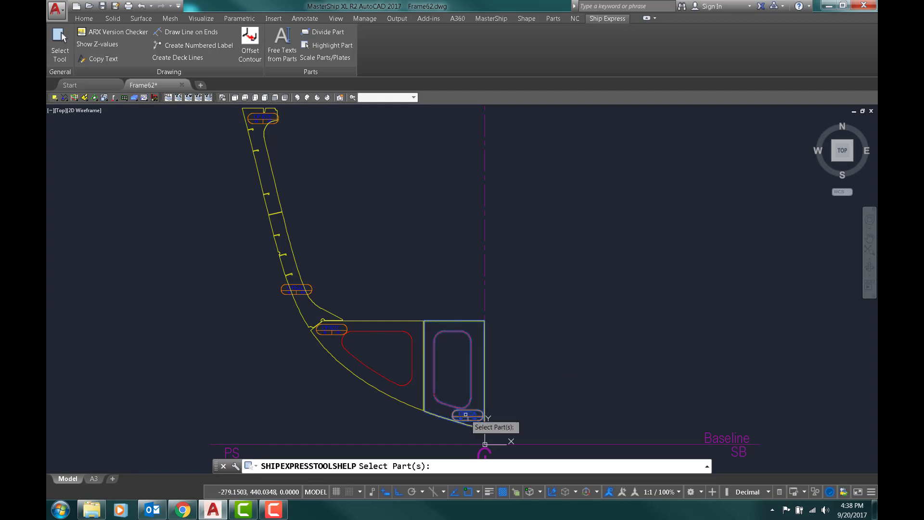
left_click(469, 419)
left_click(331, 329)
left_click(296, 288)
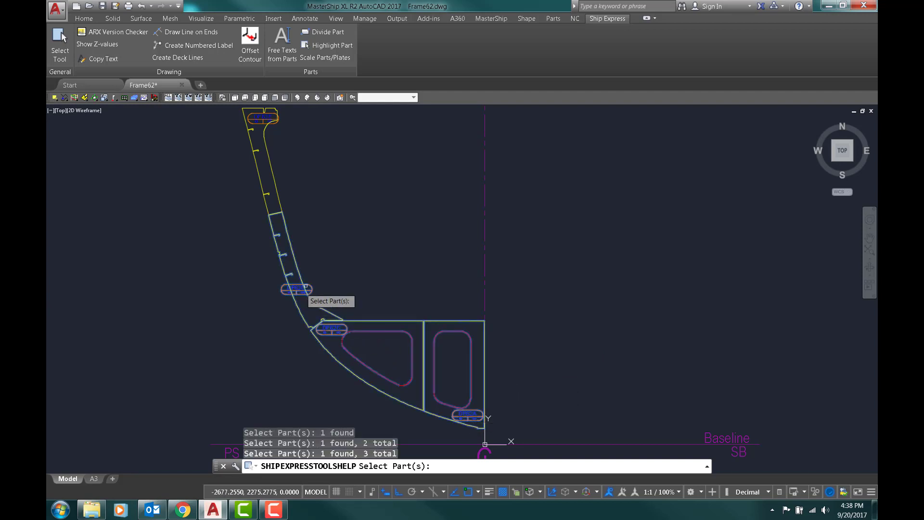
left_click(261, 119)
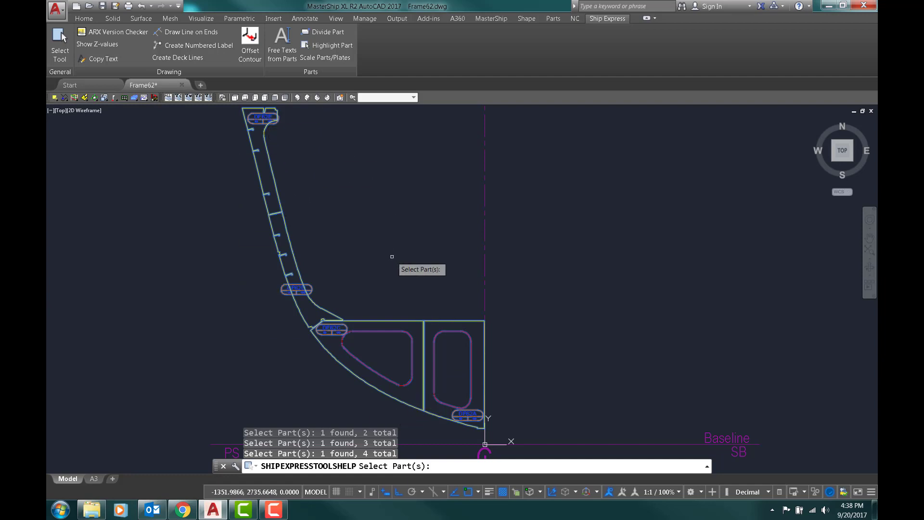
key("Return")
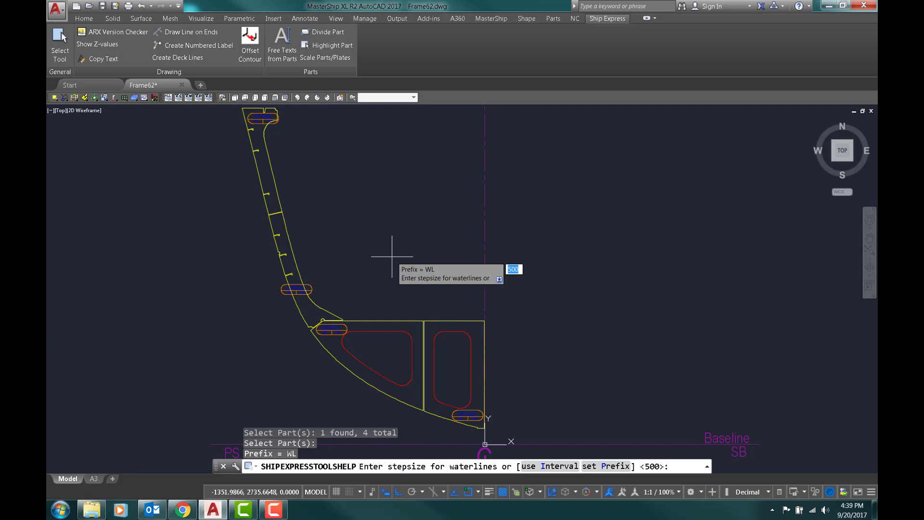
Generate the marking grid with step size 500 for both waterlines and verticals and a text height of 20.
type("2")
key("Return")
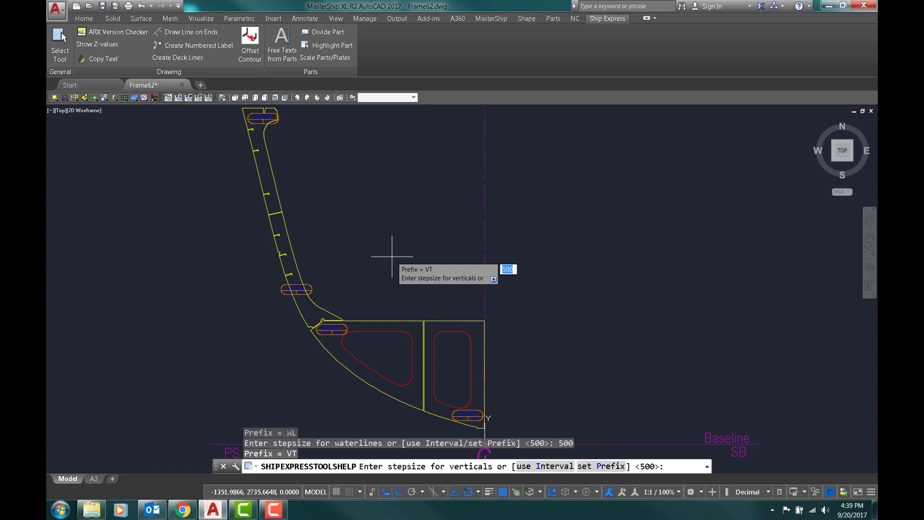
key("Return")
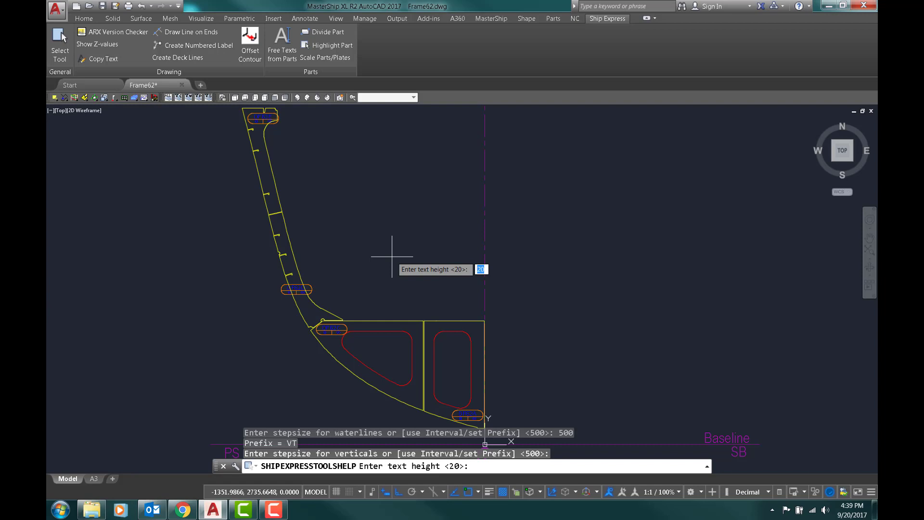
key("Return")
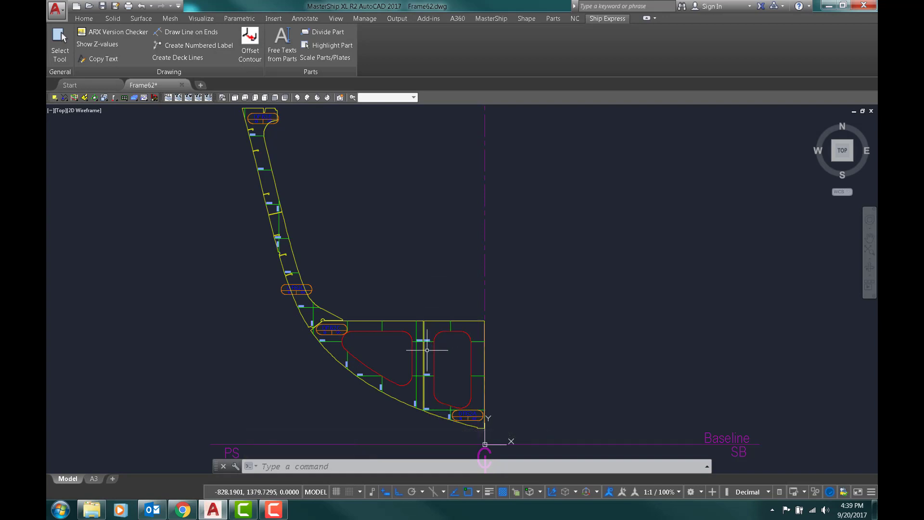
Examine the waterline and vertical marking lines and their labels across the lower frame plates and the side part.
scroll(429, 346, "up", 4)
scroll(427, 343, "up", 2)
middle_click_drag(403, 355, 404, 249)
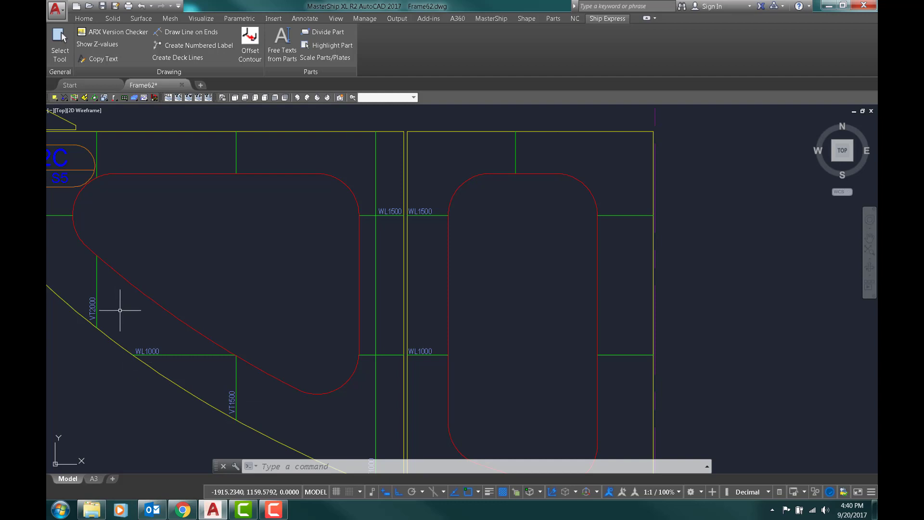
middle_click_drag(123, 309, 202, 338)
middle_click_drag(98, 260, 167, 332)
mouse_move(66, 179)
middle_mouse_down()
mouse_move(76, 224)
mouse_move(117, 251)
mouse_move(156, 308)
middle_mouse_up()
scroll(156, 308, "down", 2)
scroll(113, 241, "down", 1)
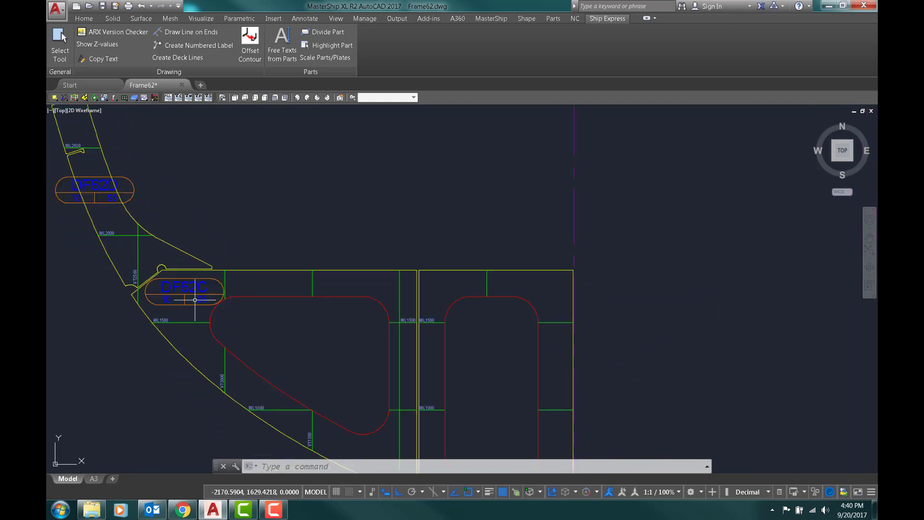
middle_click_drag(389, 349, 289, 245)
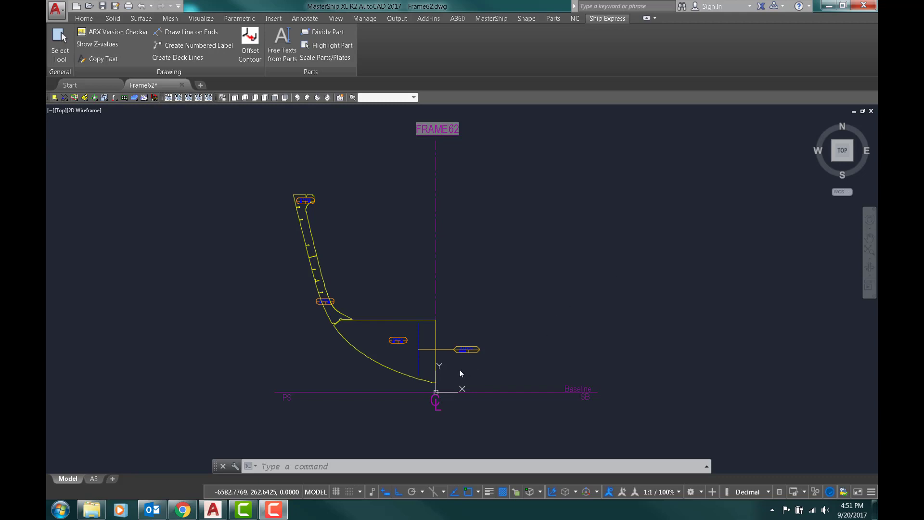
scroll(455, 365, "up", 2)
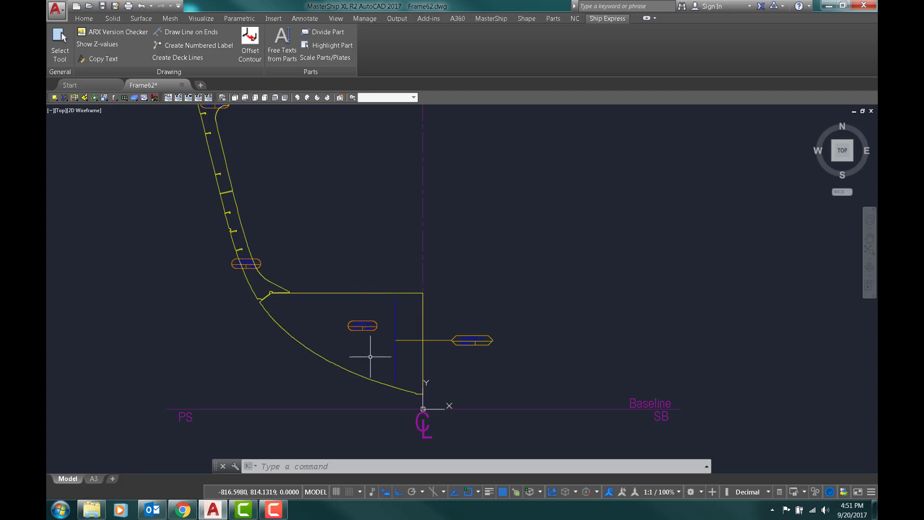
left_click(349, 323)
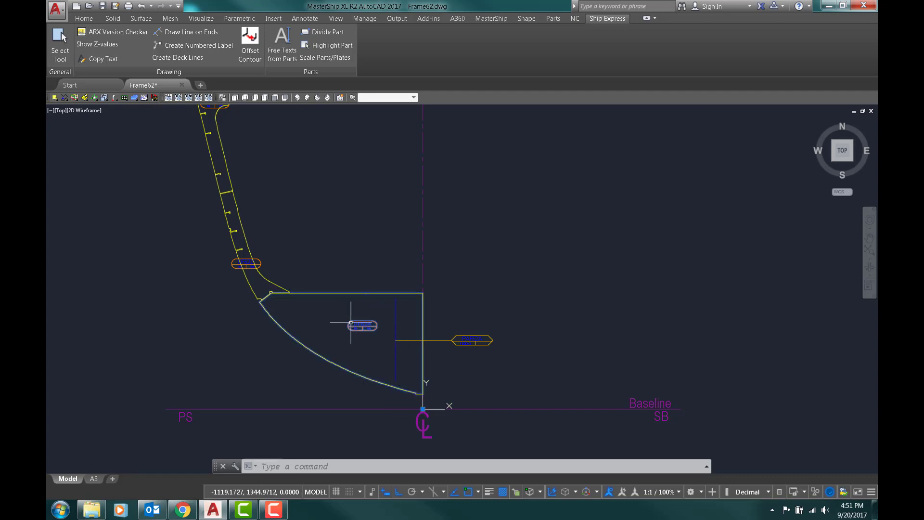
left_click(354, 342)
key("Escape")
key("Escape")
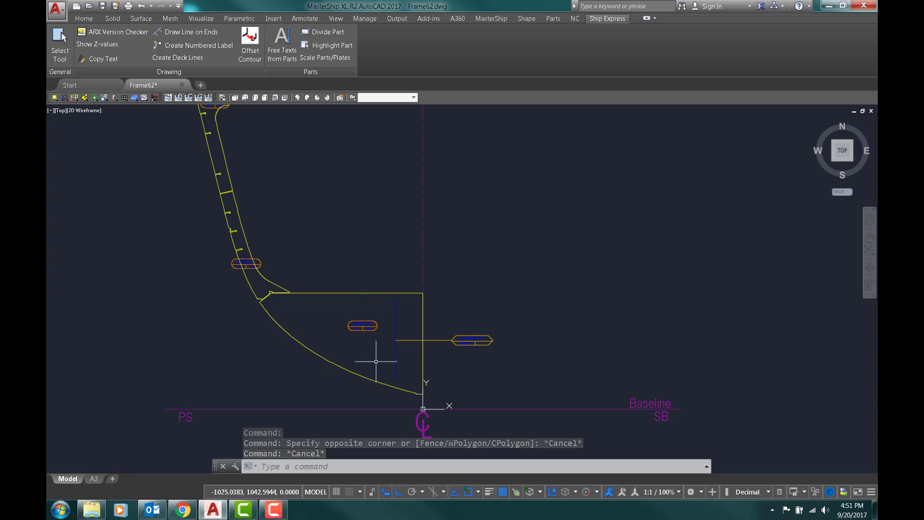
Mark plate DF62A with the outline and ID of stiffener PAF62A using the ShipMarkStiffeners express tool.
scroll(478, 345, "up", 2)
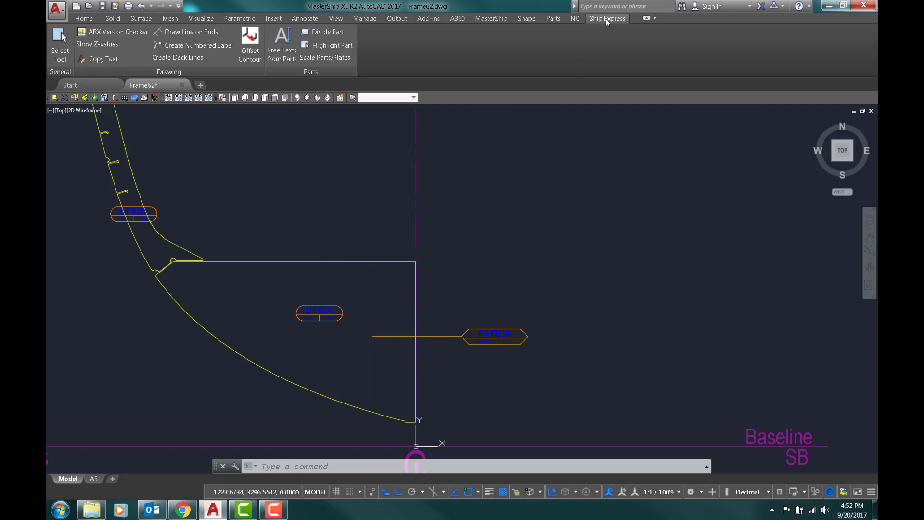
left_click(61, 50)
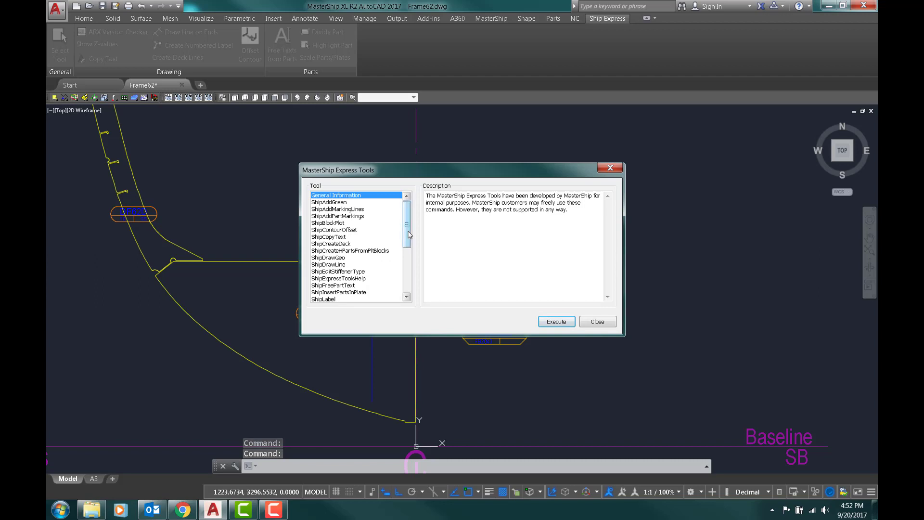
left_click_drag(407, 229, 407, 243)
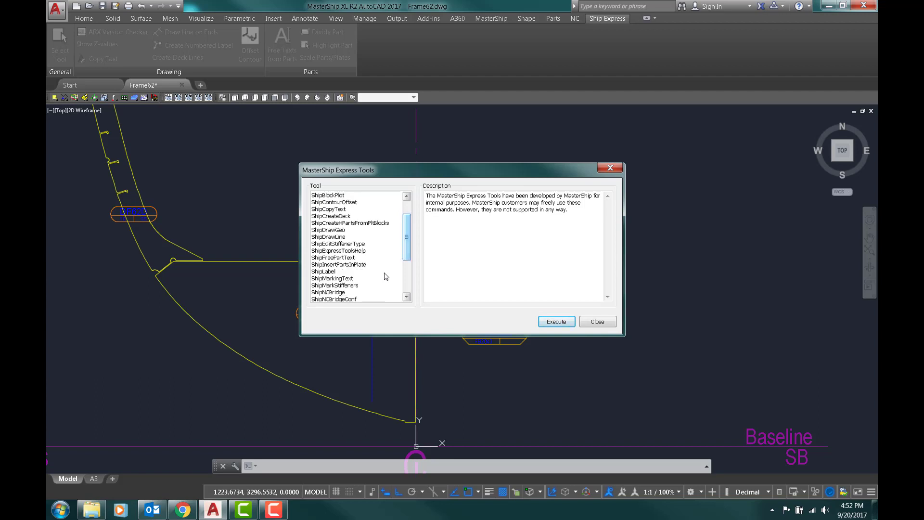
left_click(332, 285)
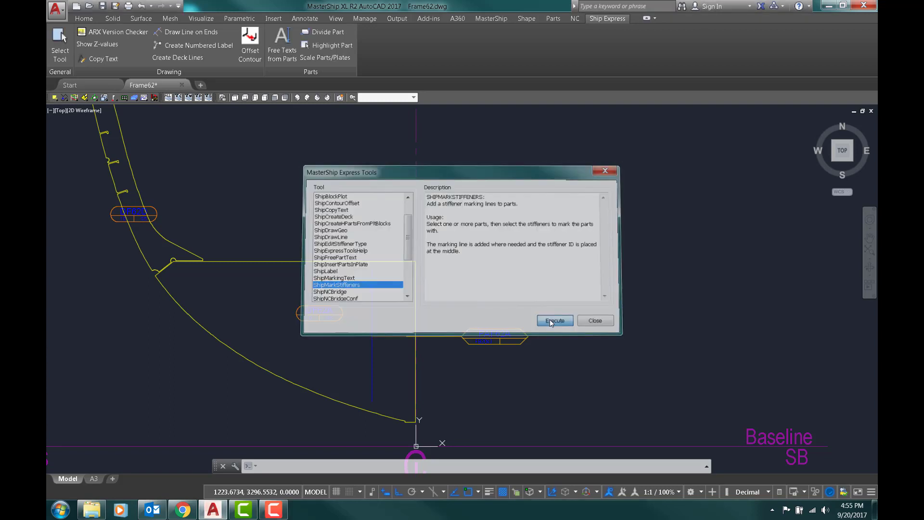
left_click(556, 321)
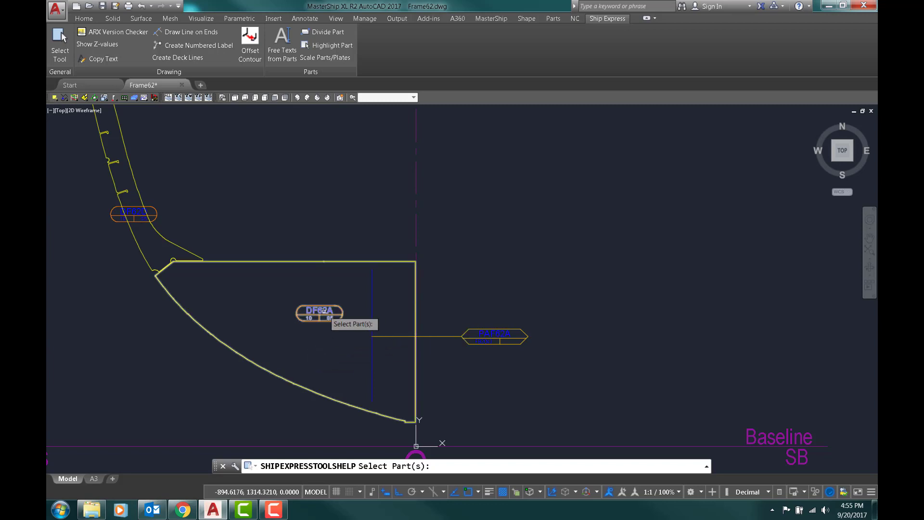
left_click(319, 312)
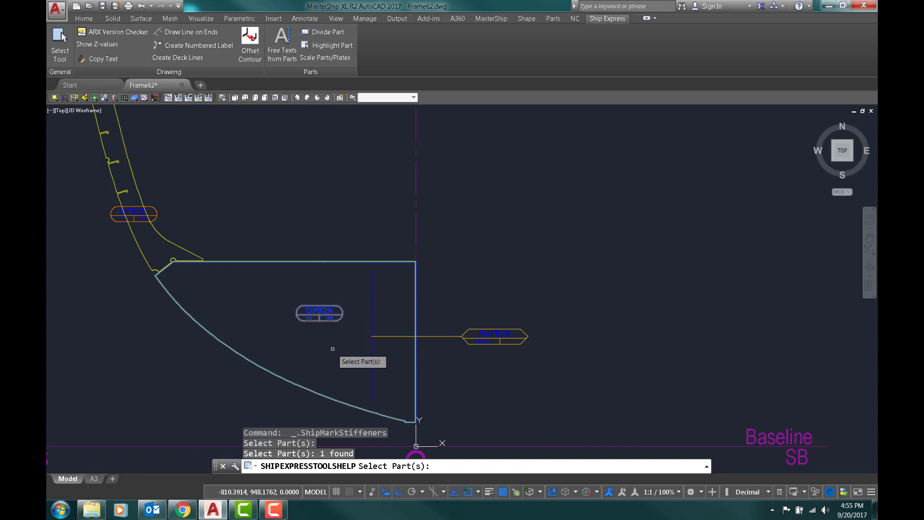
key("Return")
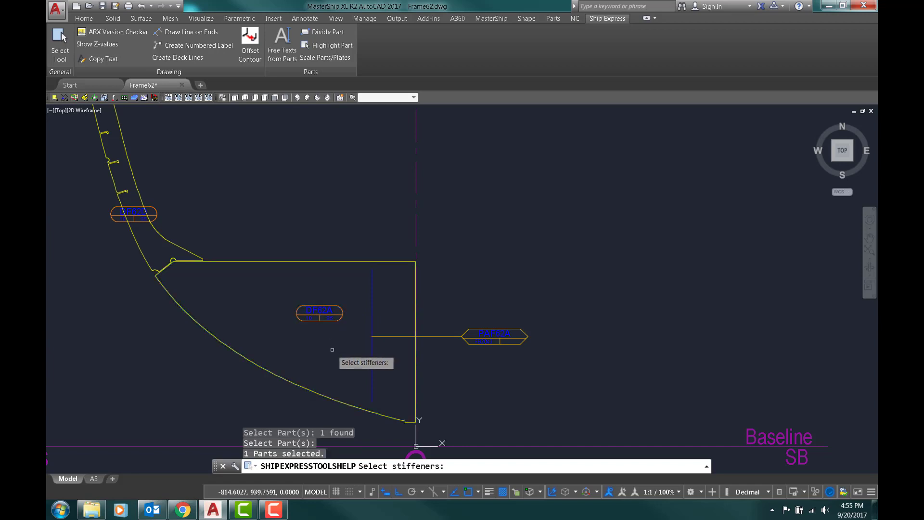
left_click(481, 340)
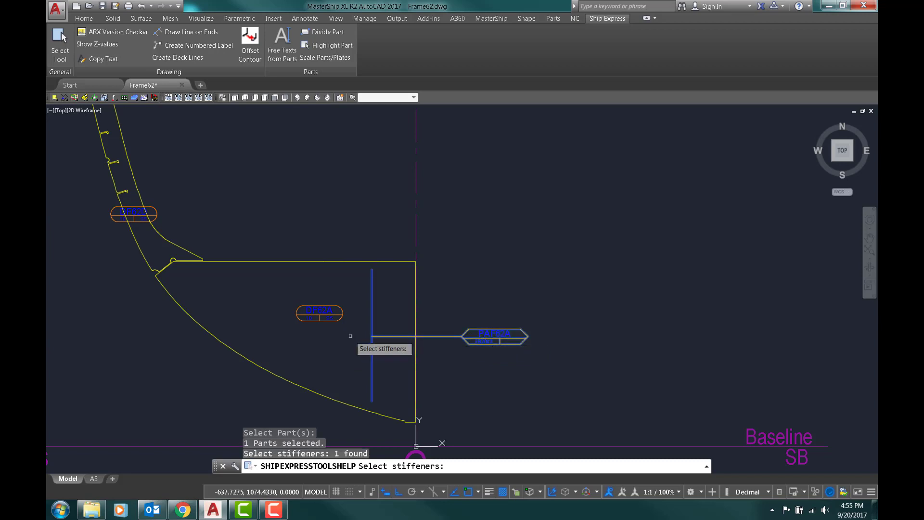
key("Return")
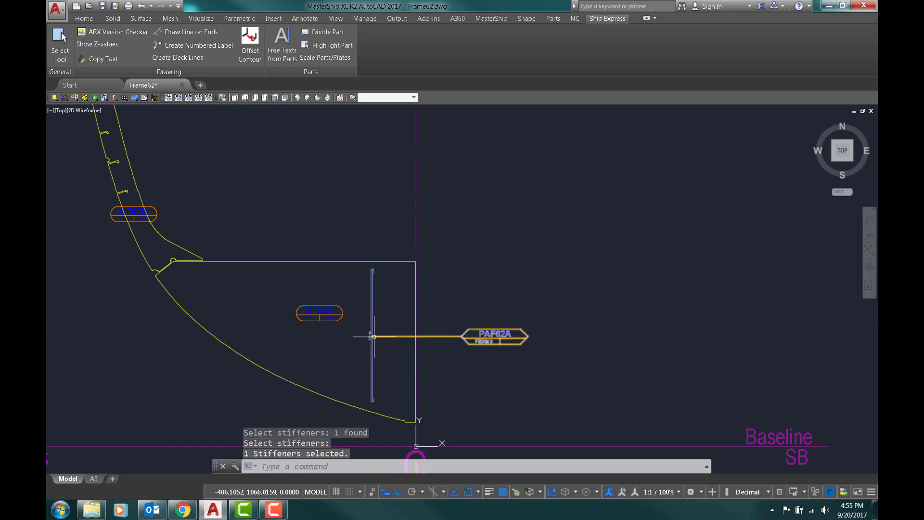
Hide stiffener PAF62A and the reference lines, and inspect the stiffener marking line and label on plate DF62A.
scroll(389, 342, "up", 2)
scroll(363, 334, "up", 2)
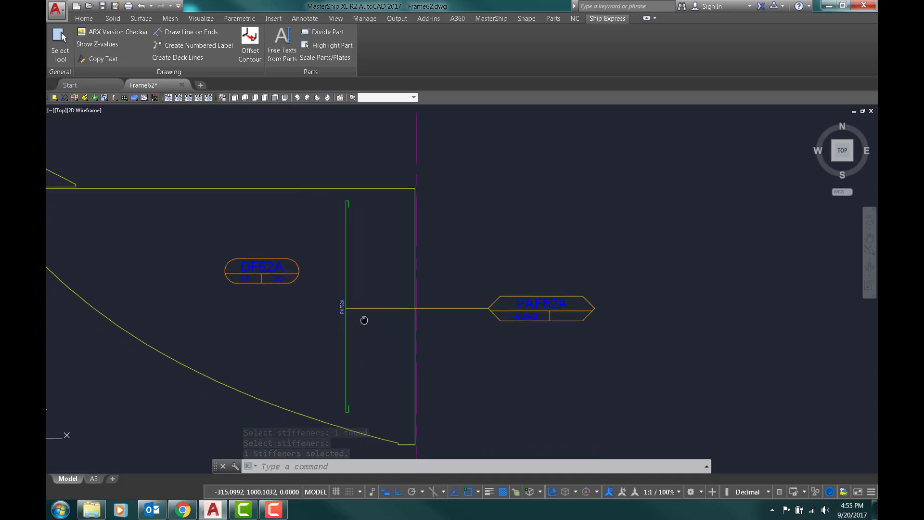
scroll(359, 327, "down", 2)
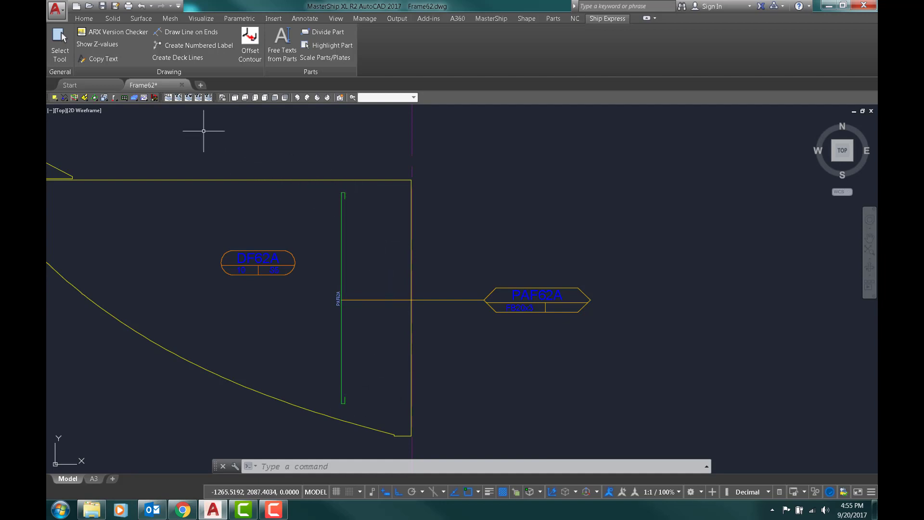
left_click(198, 98)
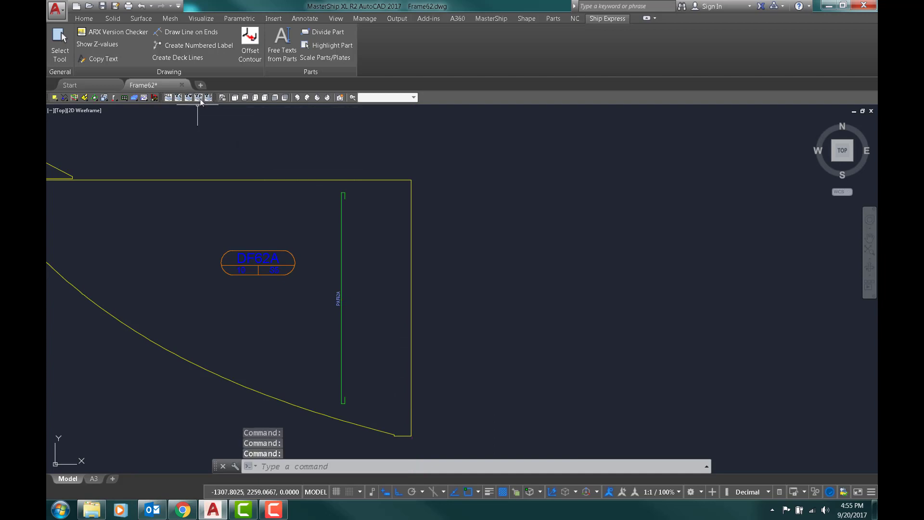
scroll(392, 318, "down", 2)
middle_click_drag(355, 320, 368, 355)
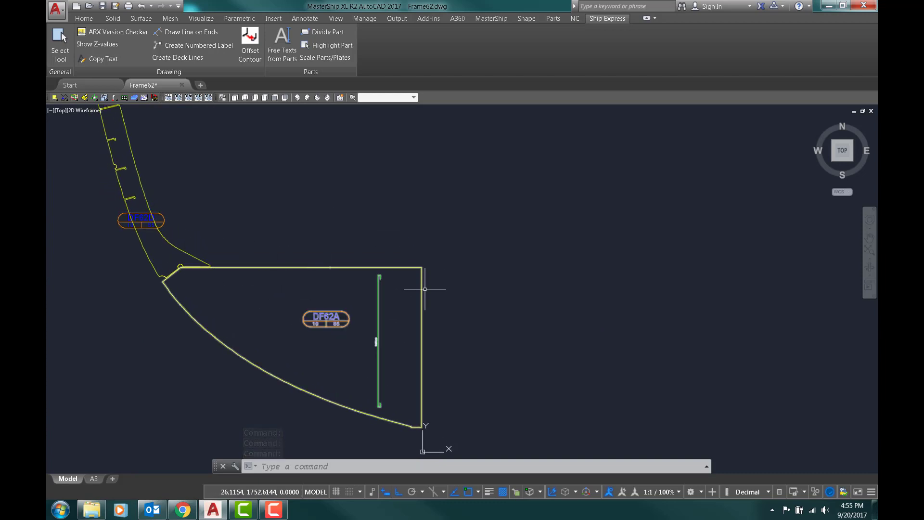
scroll(393, 368, "up", 2)
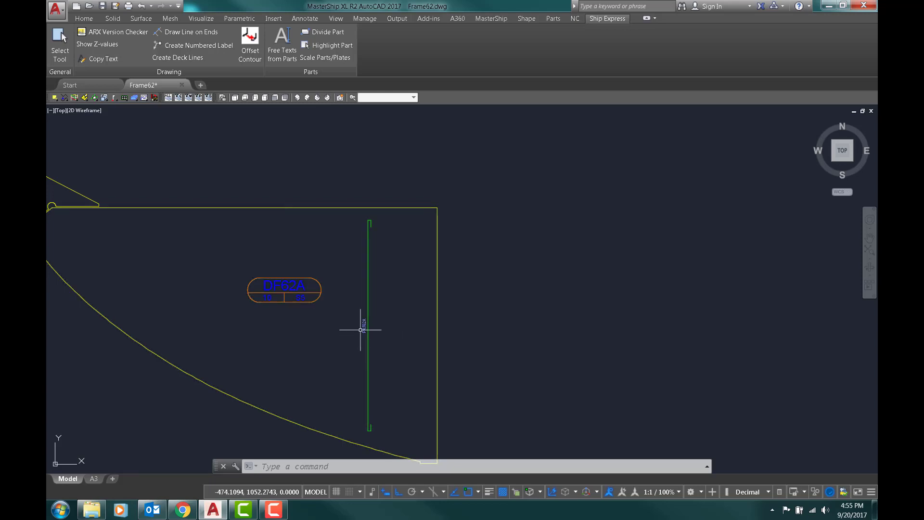
scroll(424, 346, "down", 4)
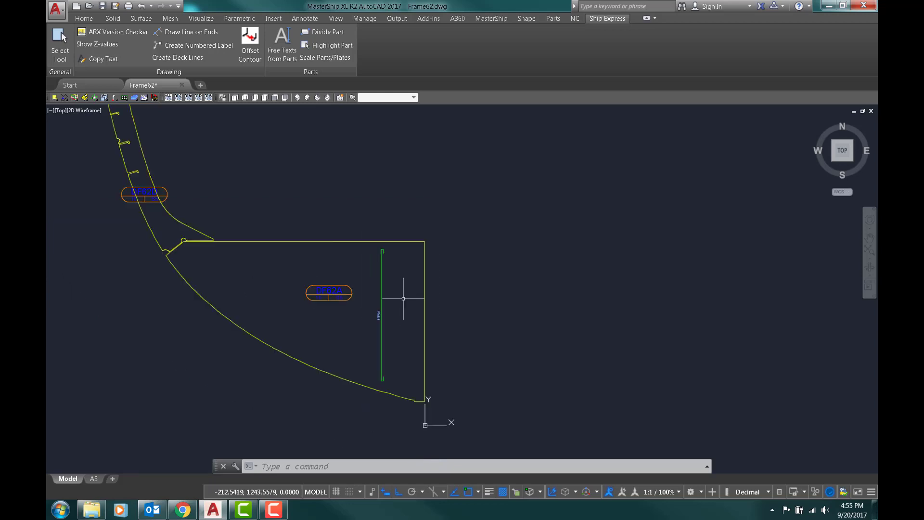
mouse_move(446, 328)
middle_mouse_down()
mouse_move(455, 358)
mouse_move(473, 368)
middle_mouse_up()
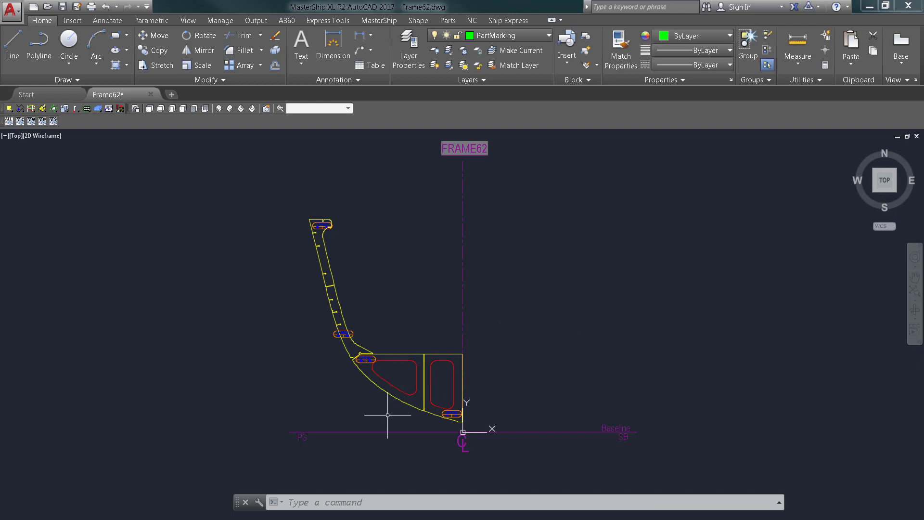
Draw a line on layer PartMarking across plate DF62C, from the cutout's lower sloping edge to the curved outer edge, with ortho off.
scroll(385, 407, "up", 6)
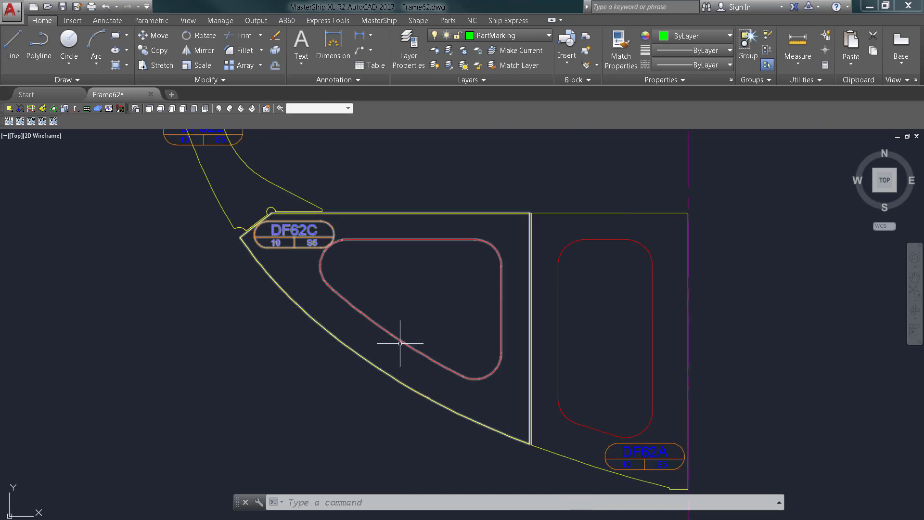
middle_click_drag(341, 397, 340, 423)
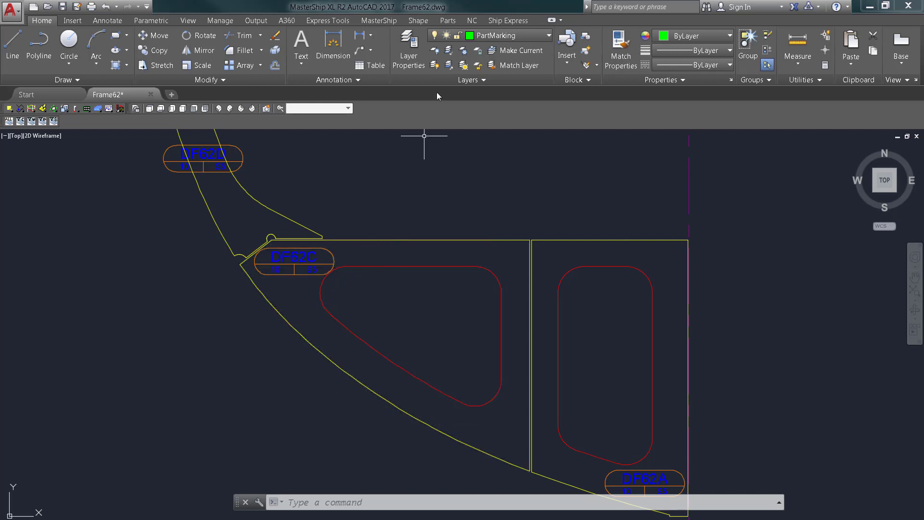
left_click(503, 36)
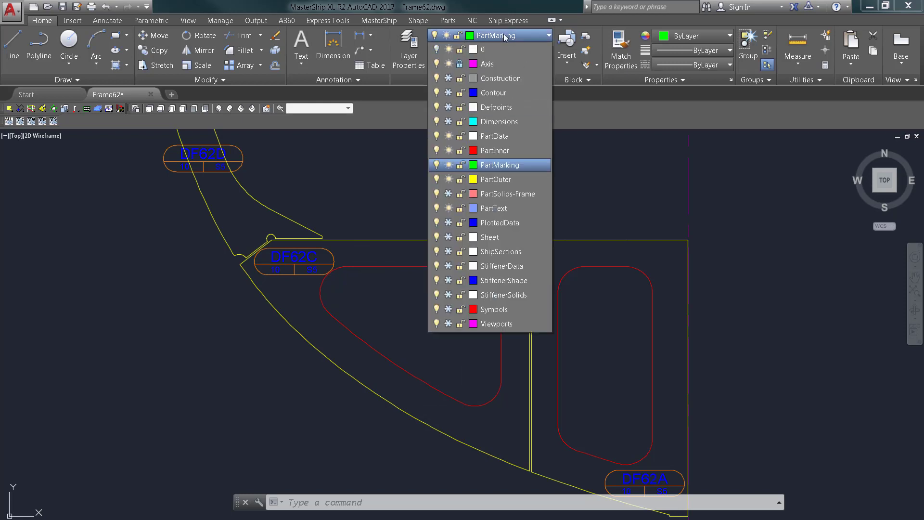
left_click(408, 186)
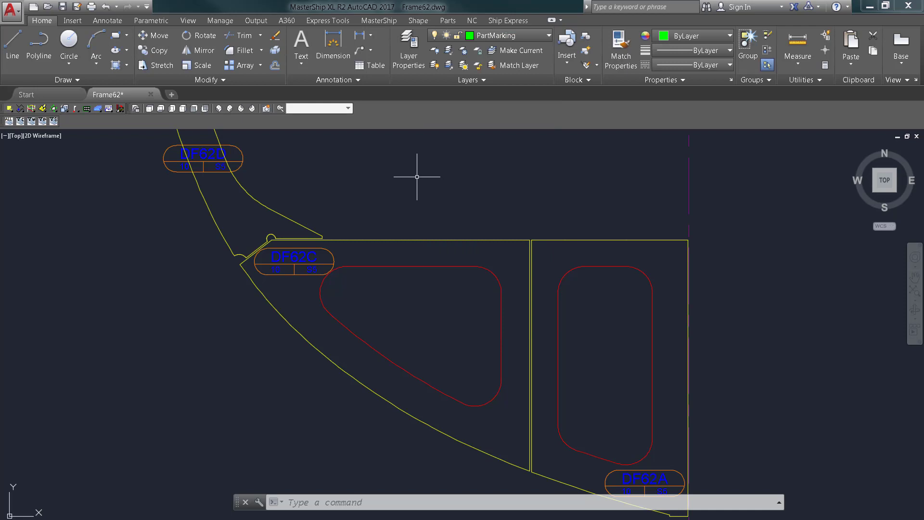
type("lin")
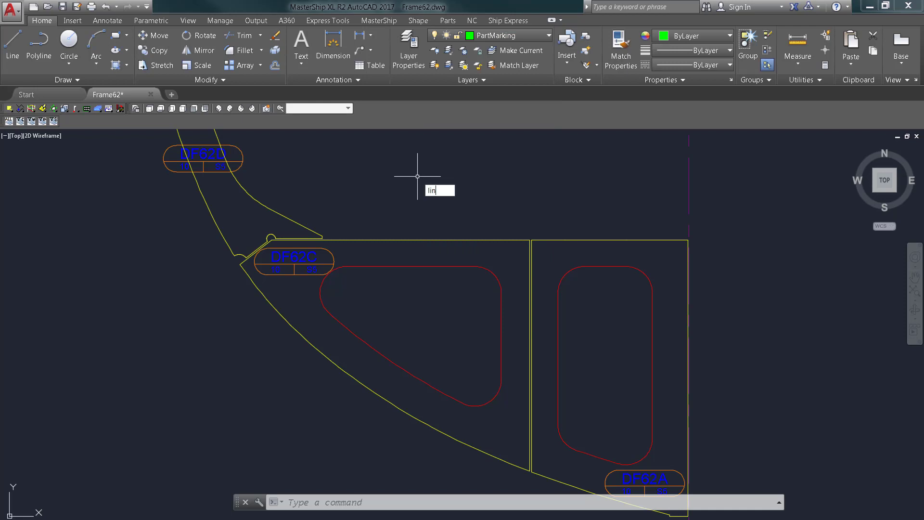
key("Return")
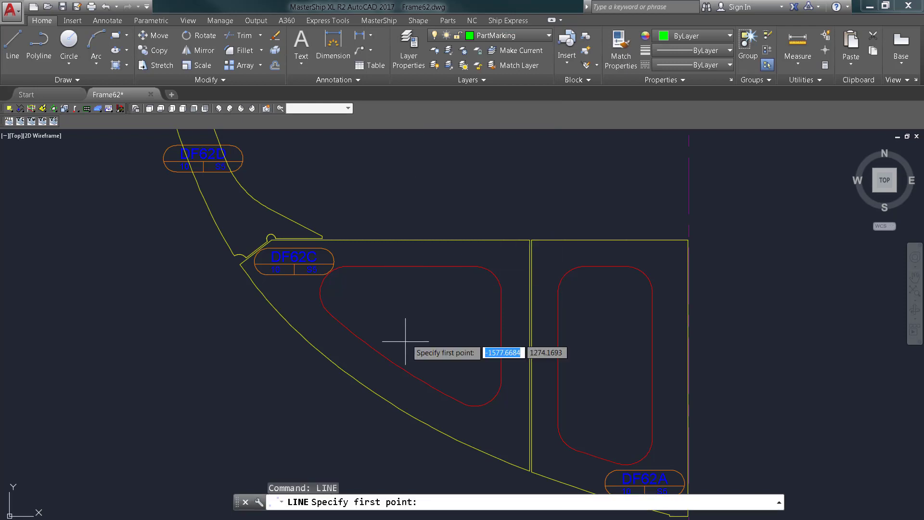
left_click(391, 362)
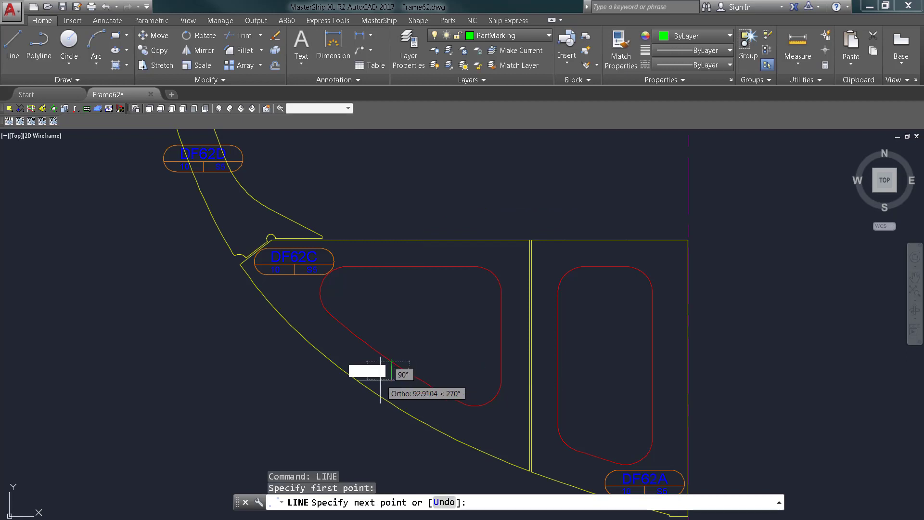
key("F8")
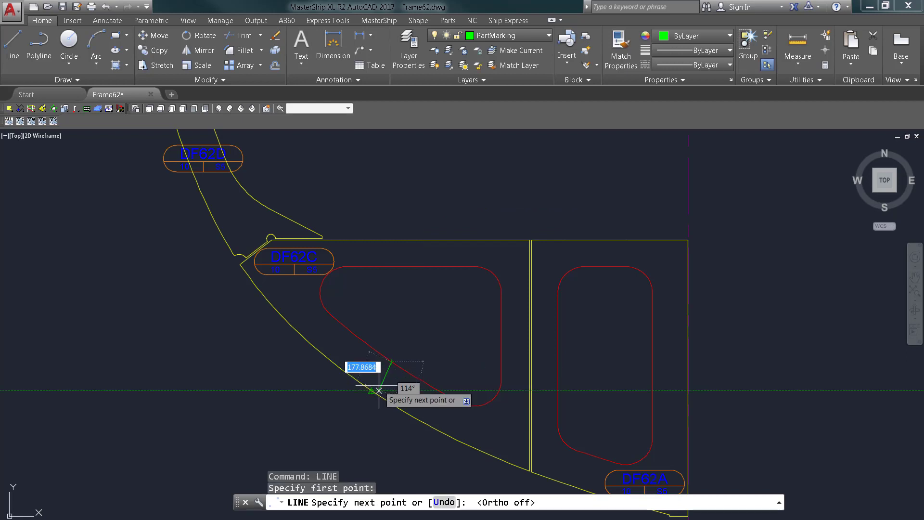
left_click(373, 390)
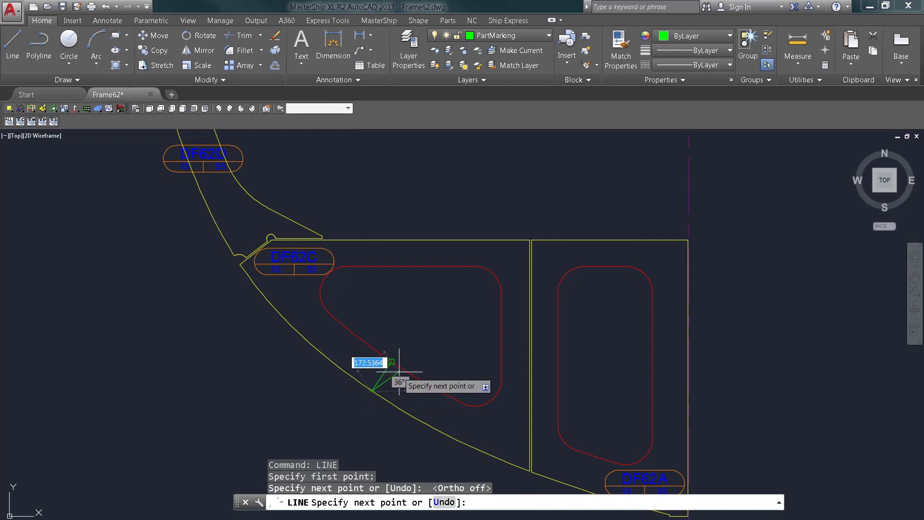
key("Return")
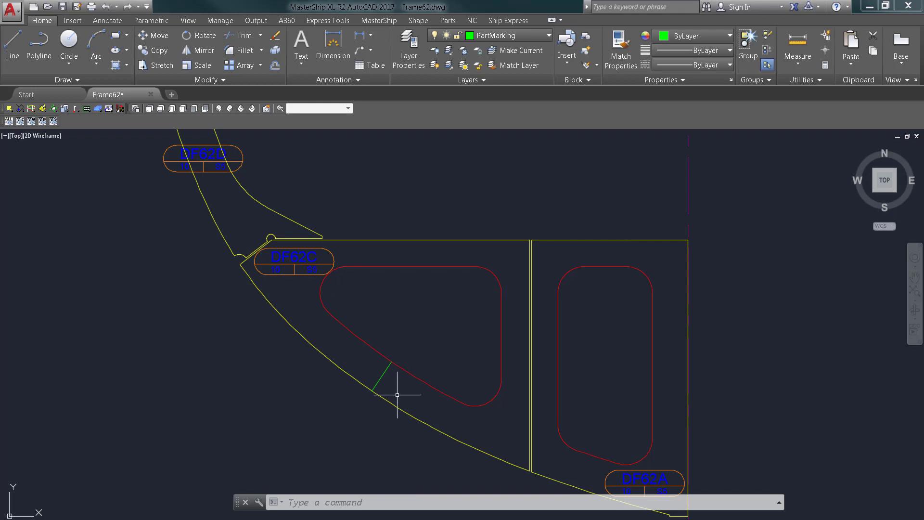
left_click(378, 373)
left_click(368, 412)
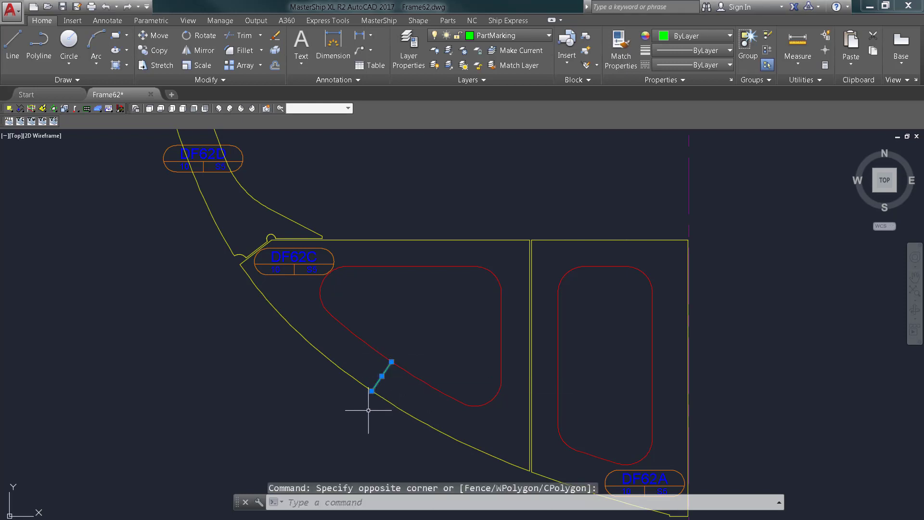
key("Escape")
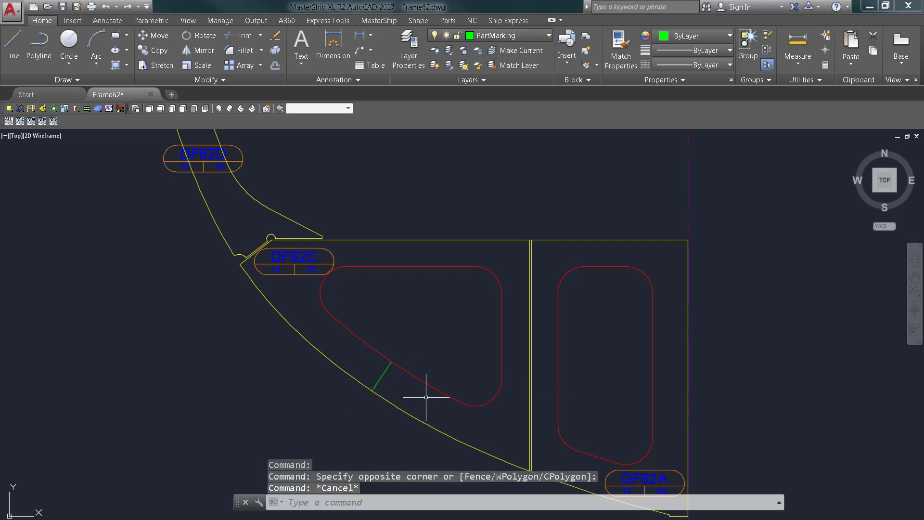
left_click(397, 422)
key("Escape")
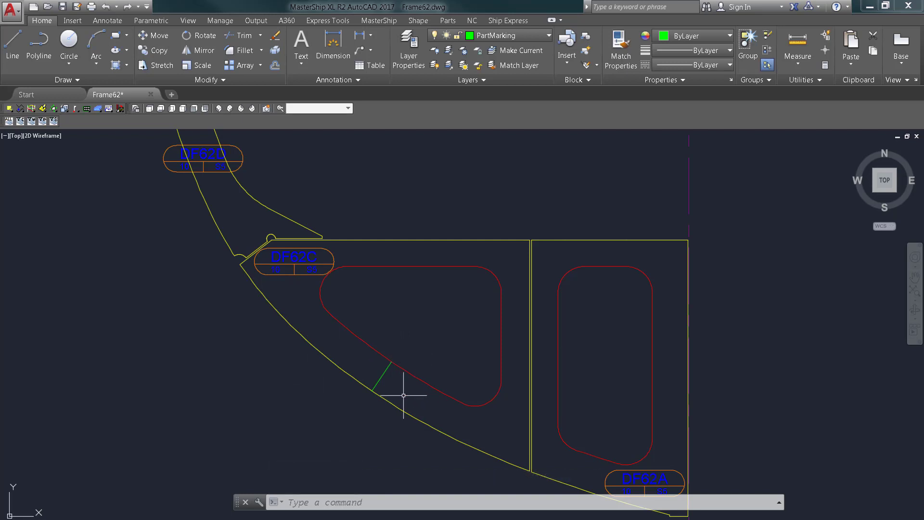
left_click(395, 373)
left_click(427, 407)
key("Escape")
Add a direction mark with offset 25 on layer PartMarking to the new line, pointing to its outboard side away from the centerline.
left_click(452, 21)
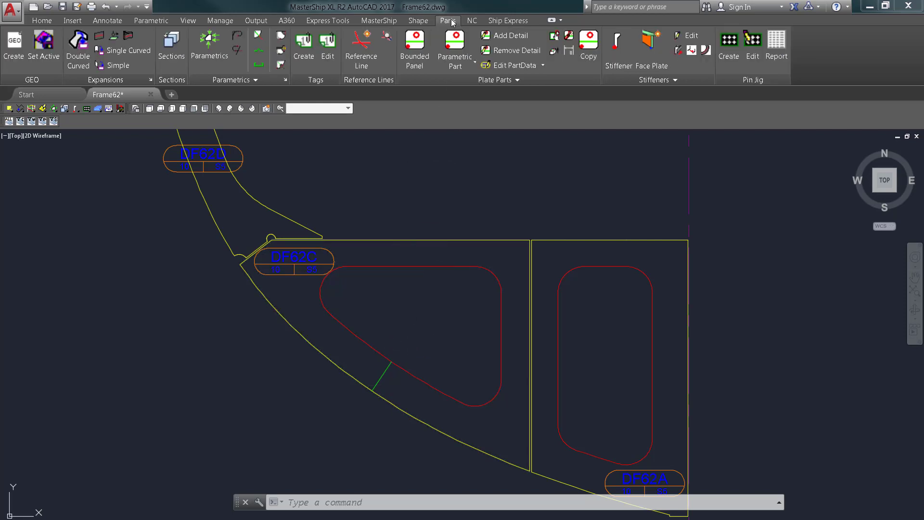
left_click(260, 53)
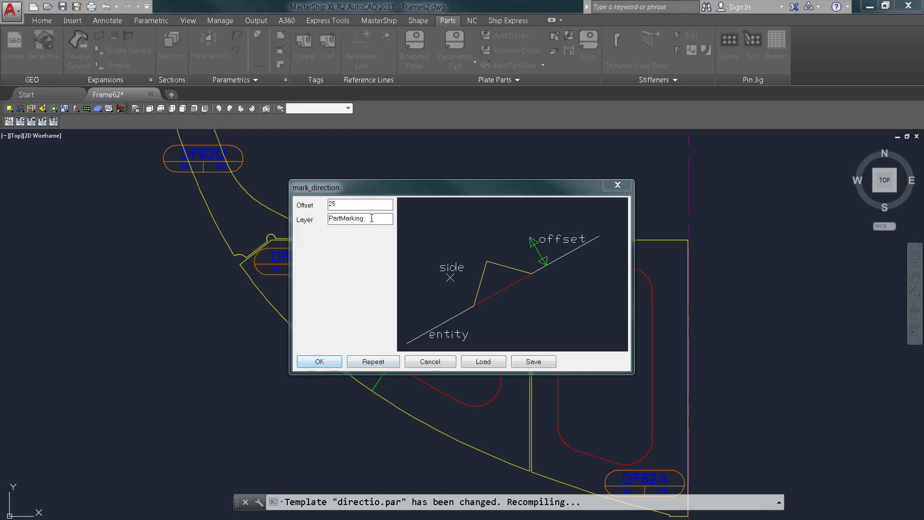
left_click_drag(372, 219, 320, 220)
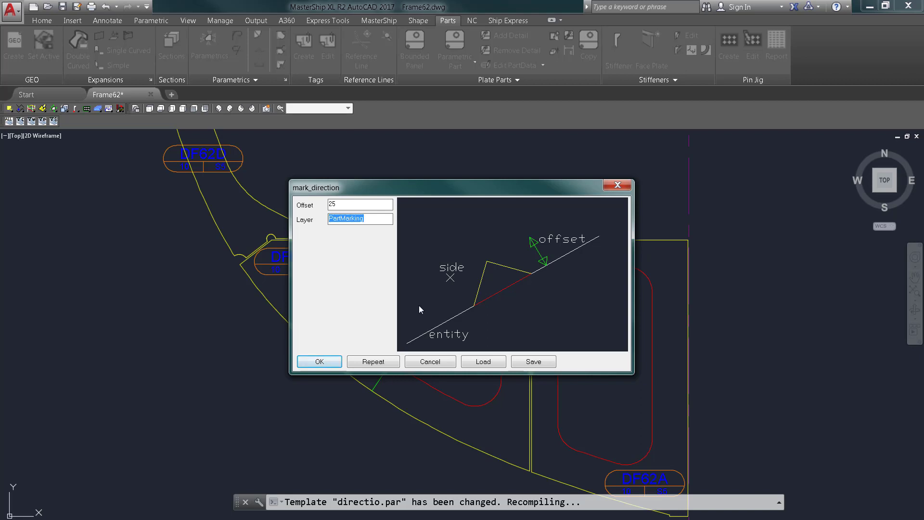
left_click(320, 361)
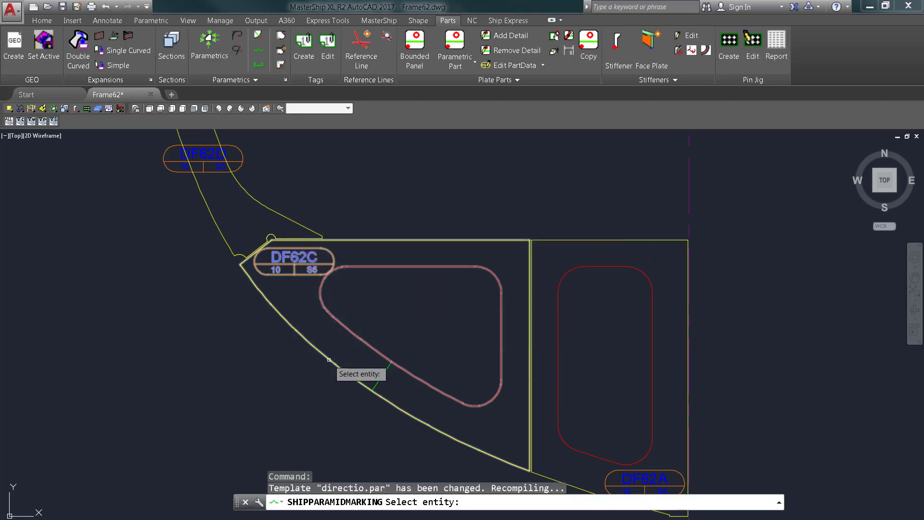
left_click(381, 377)
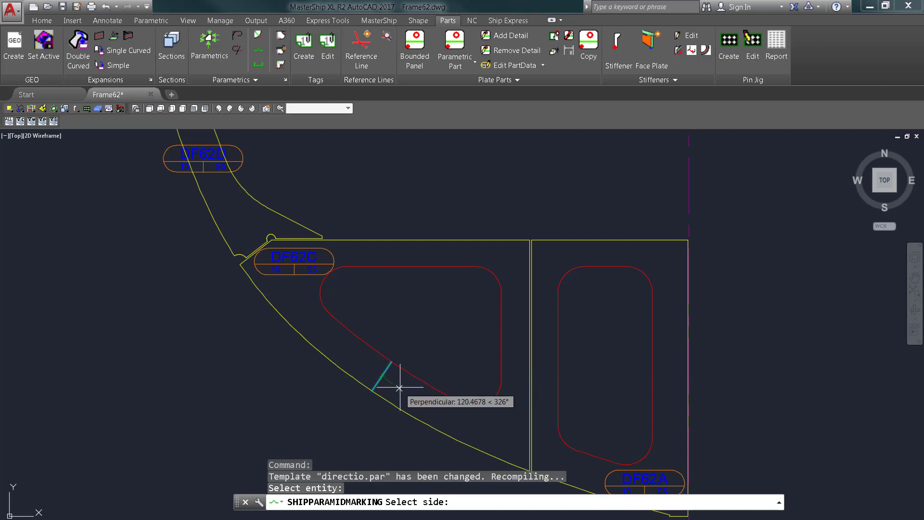
left_click(368, 367)
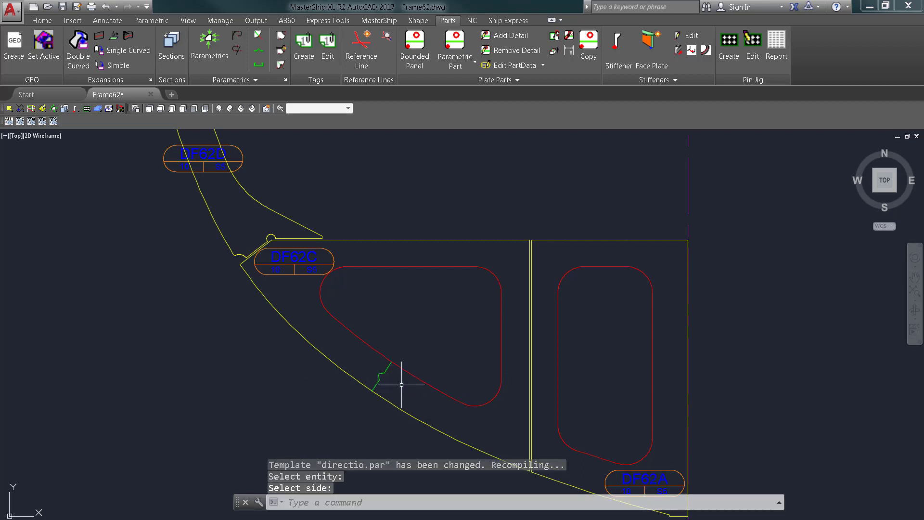
Inspect the shape of the direction mark in the marking line on plate DF62C.
scroll(396, 380, "up", 4)
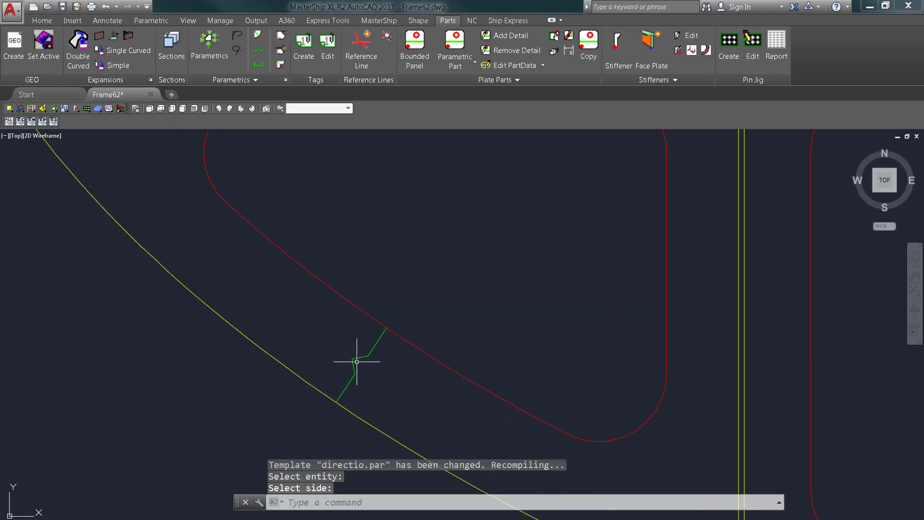
scroll(370, 355, "down", 2)
scroll(366, 364, "up", 6)
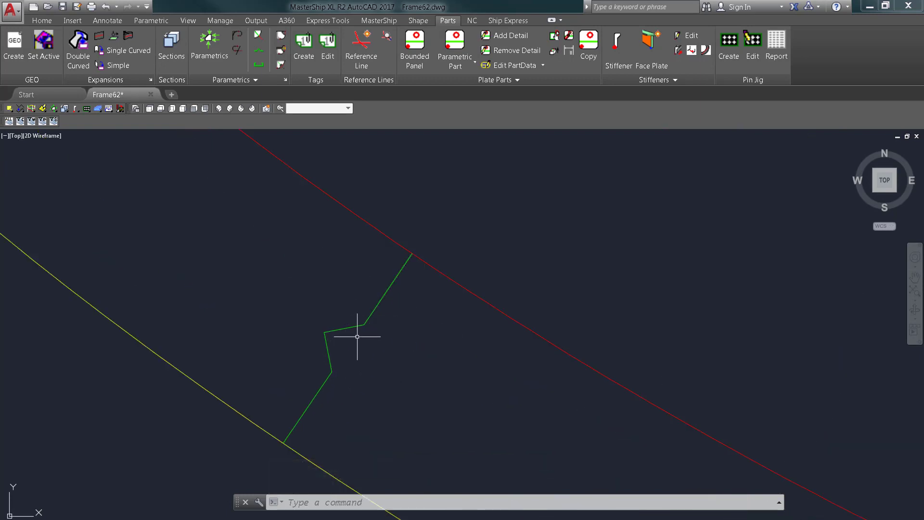
scroll(349, 345, "down", 5)
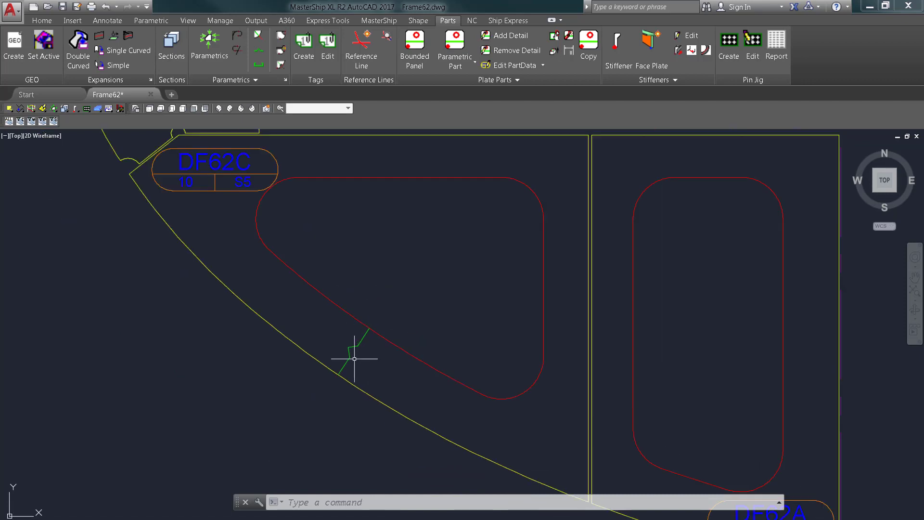
scroll(353, 358, "down", 3)
scroll(380, 380, "up", 2)
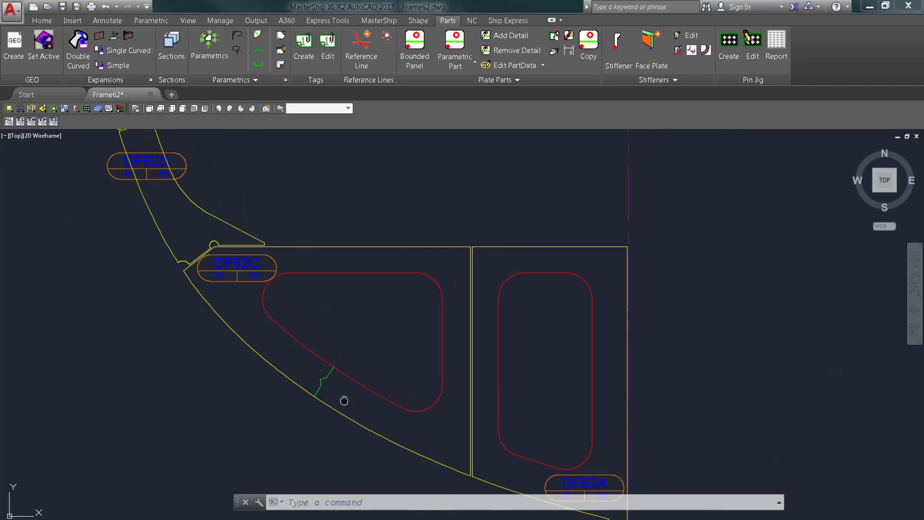
scroll(356, 397, "up", 1)
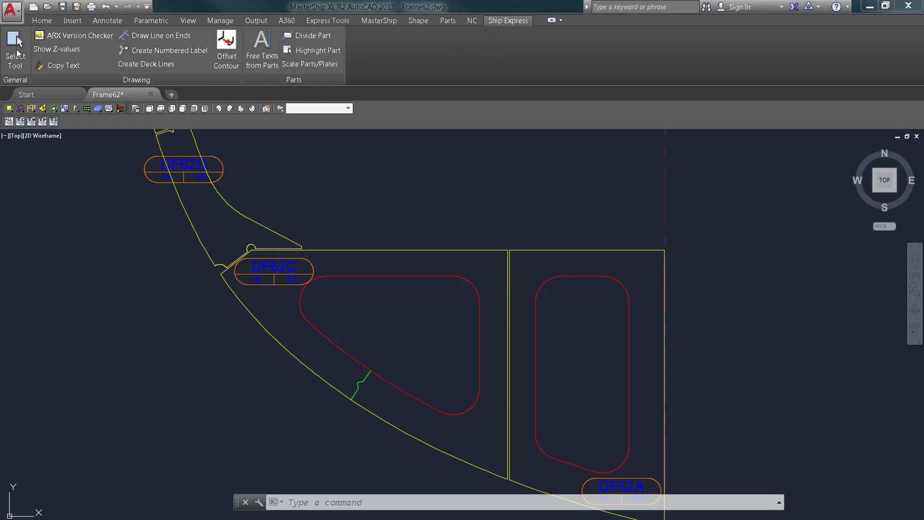
Add the marking line with its direction mark to part DF62C using the ShipAddPartMarkings express tool.
left_click(14, 53)
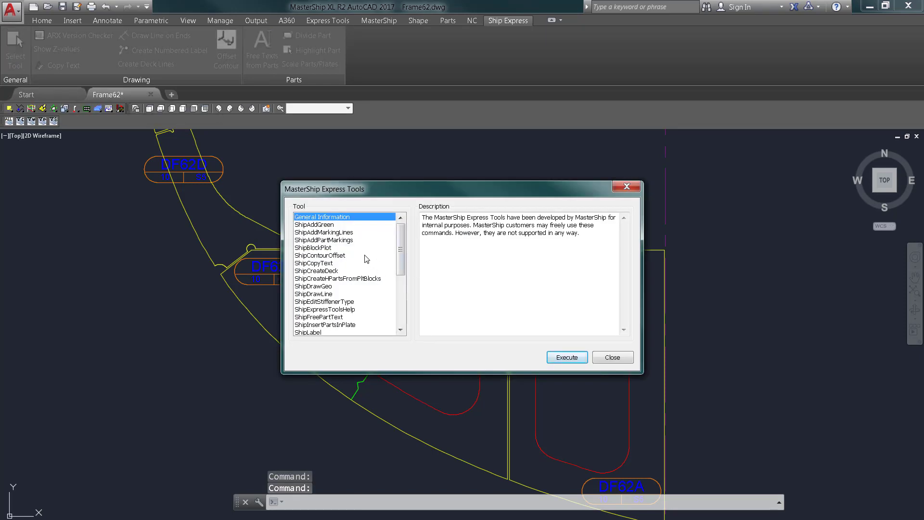
left_click(339, 240)
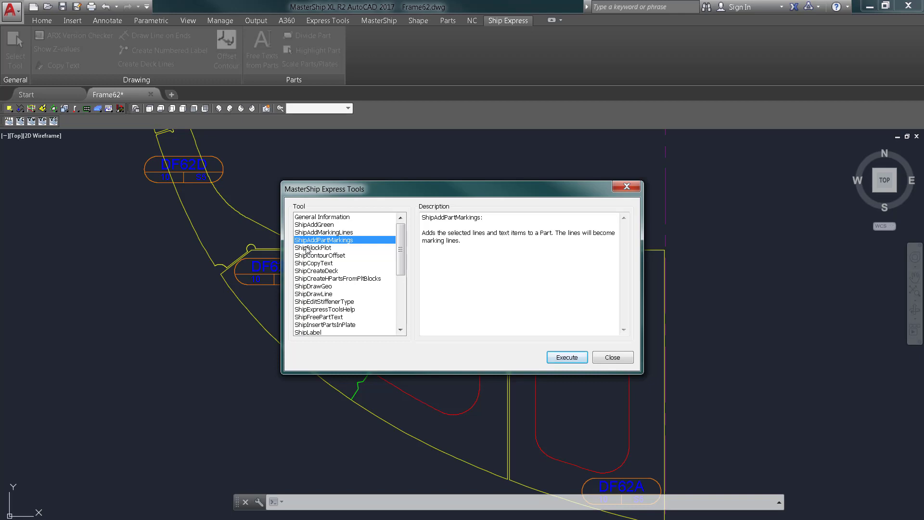
left_click(565, 358)
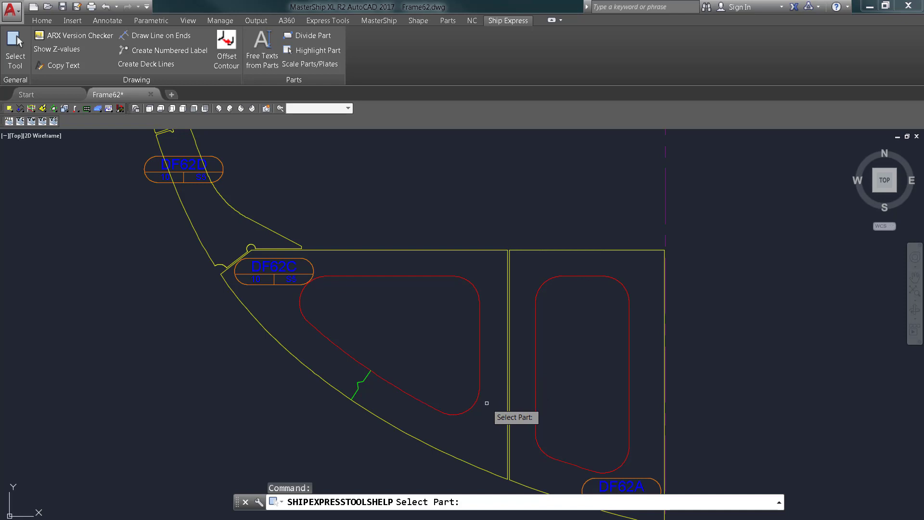
left_click(470, 393)
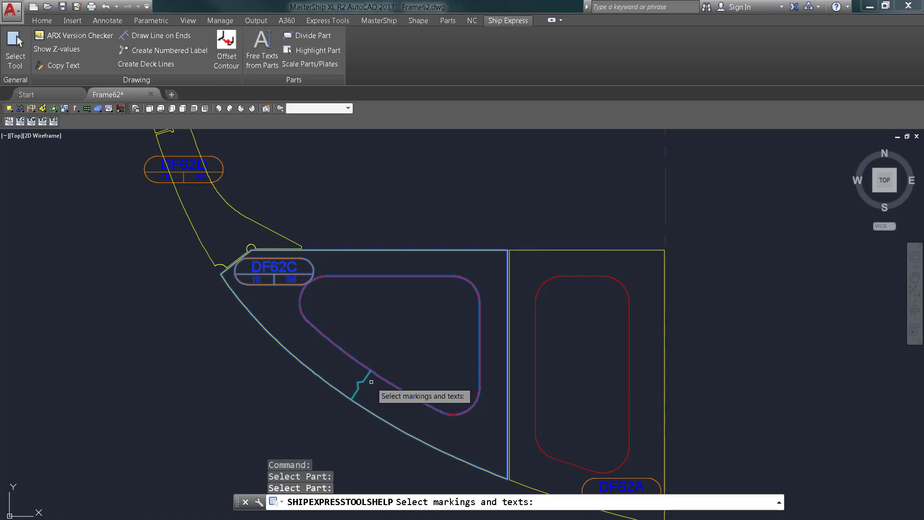
left_click(324, 349)
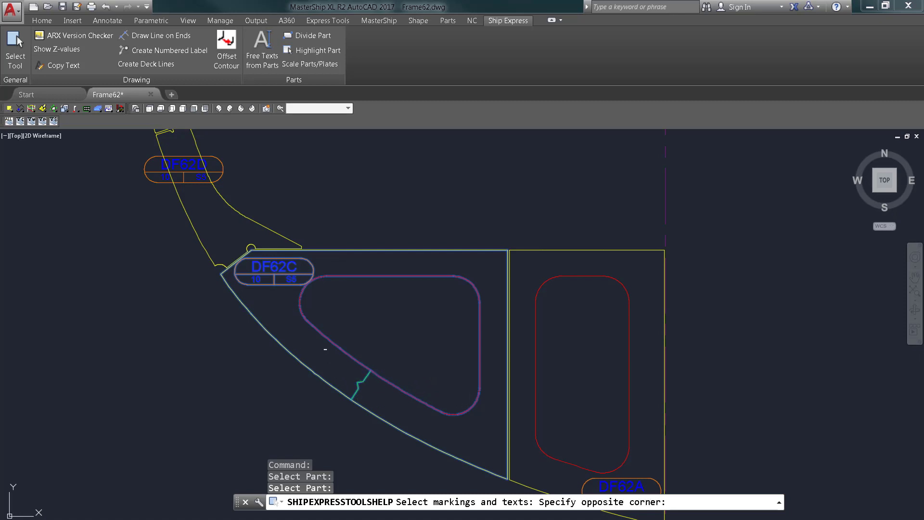
left_click(391, 407)
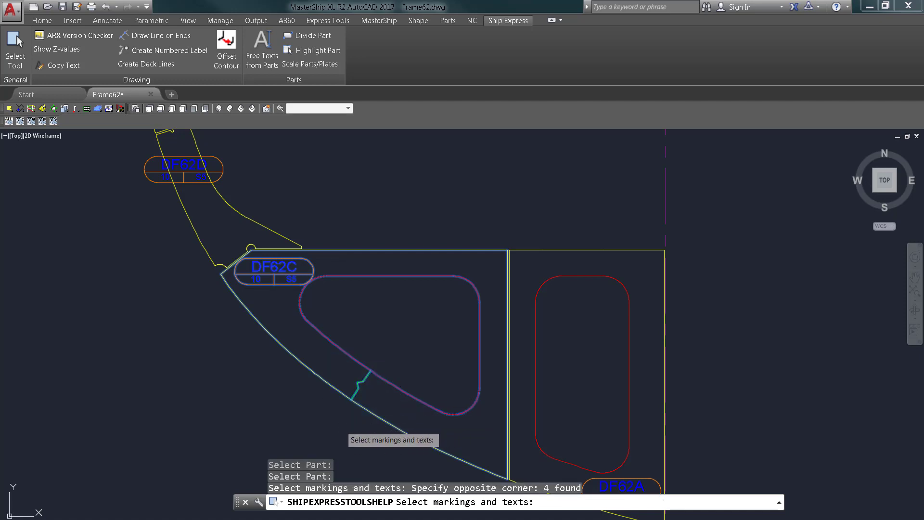
key("Return")
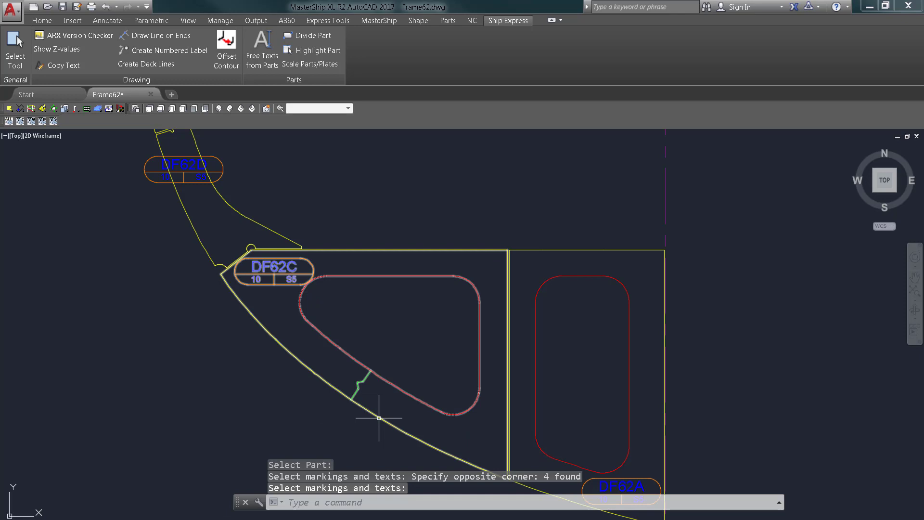
key("Return")
key("Escape")
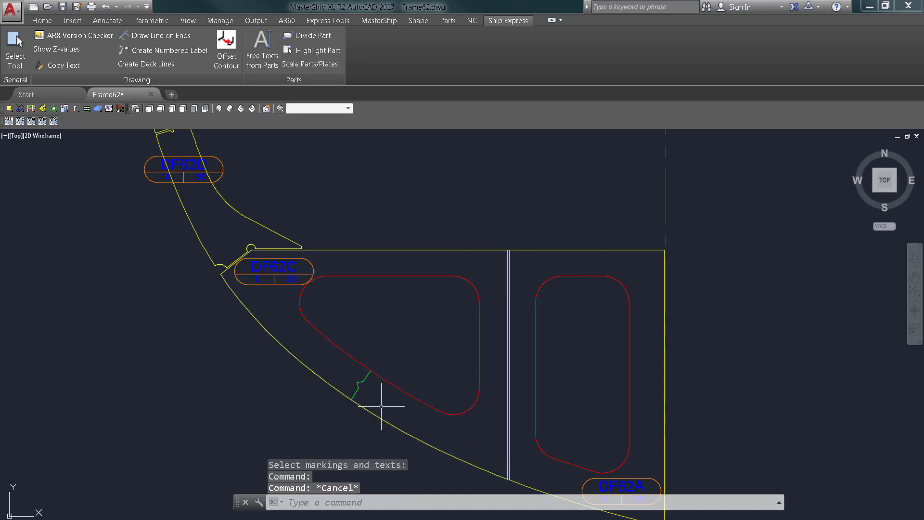
Check by selection whether the marking line belongs to part DF62C, and view the whole of Frame62.
left_click(382, 402)
key("Escape")
left_click(384, 401)
left_click(379, 397)
left_click(379, 396)
left_click(363, 374)
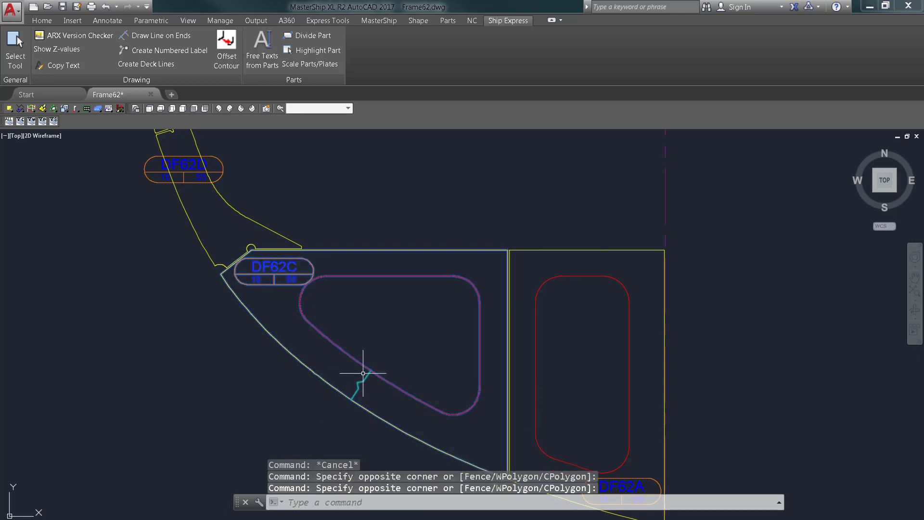
key("Escape")
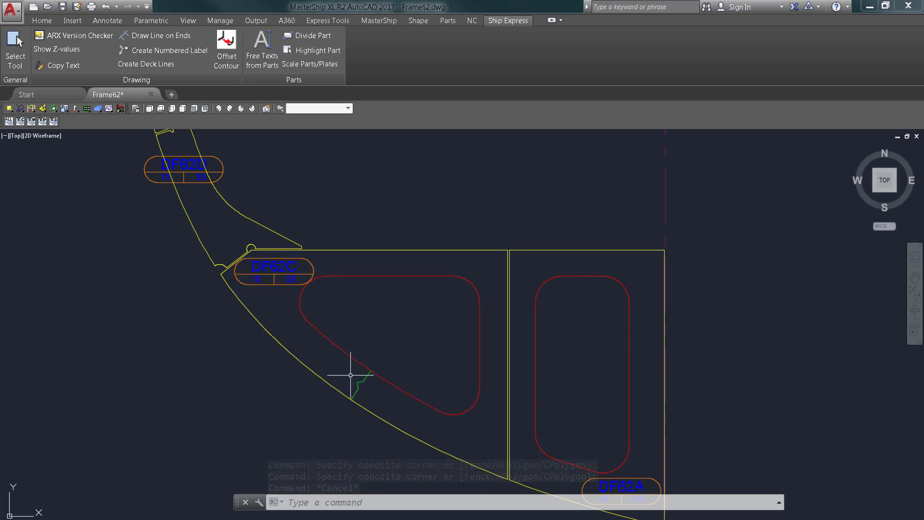
scroll(361, 376, "down", 2)
scroll(375, 384, "up", 2)
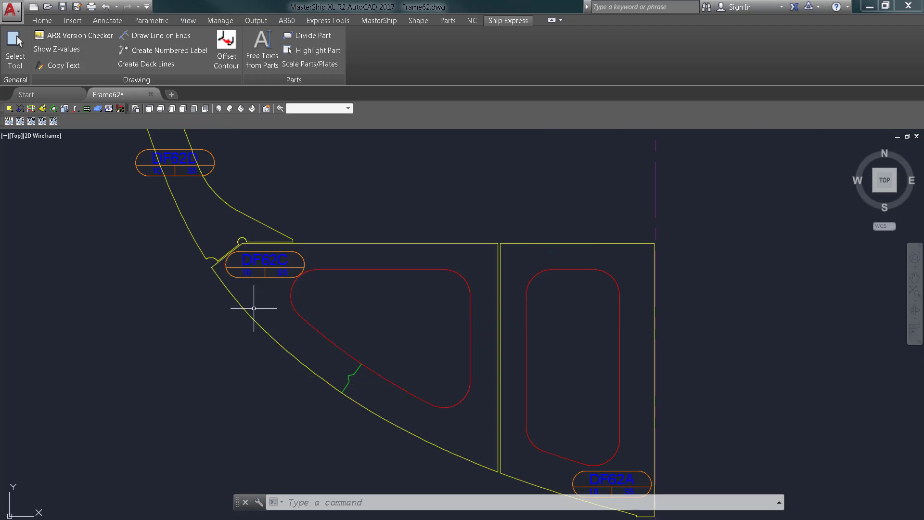
scroll(388, 355, "down", 4)
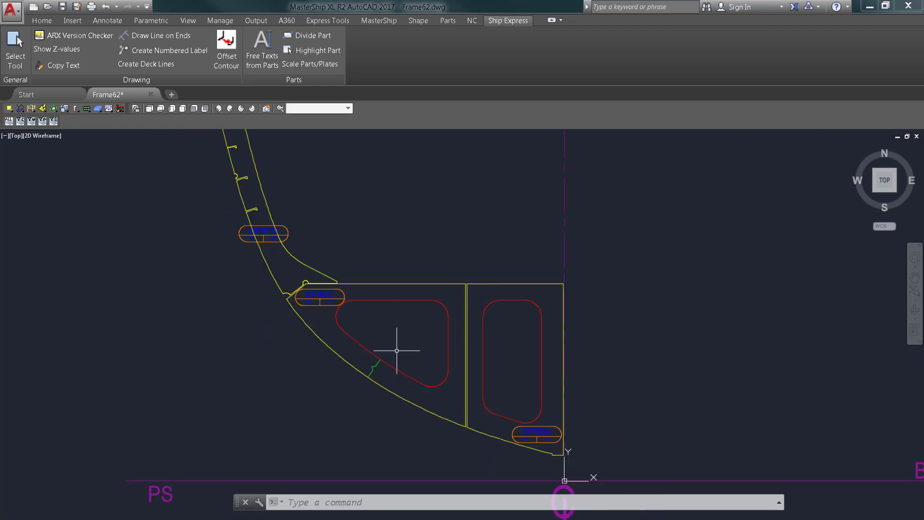
scroll(476, 313, "down", 3)
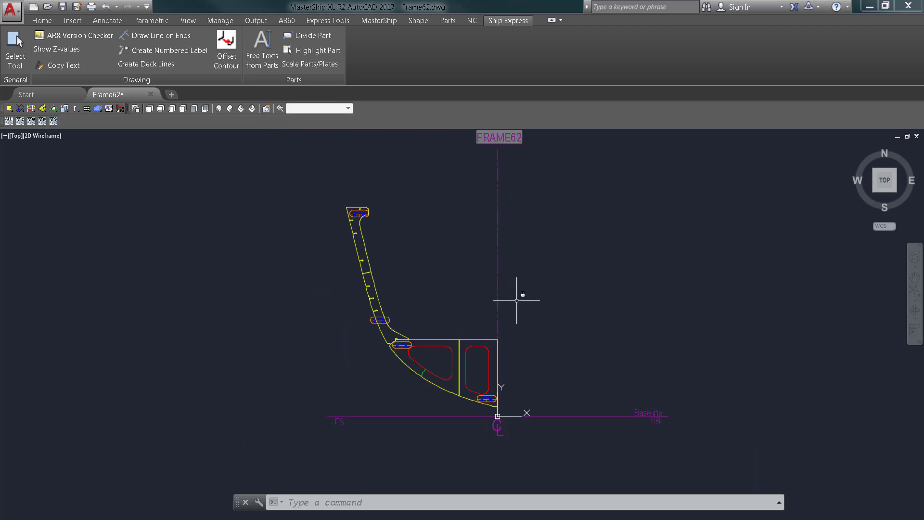
middle_click_drag(522, 387, 527, 376)
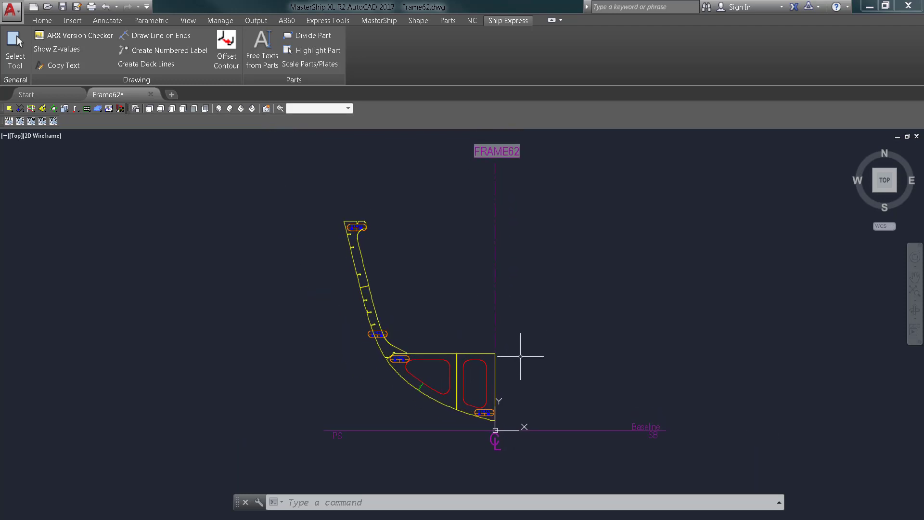